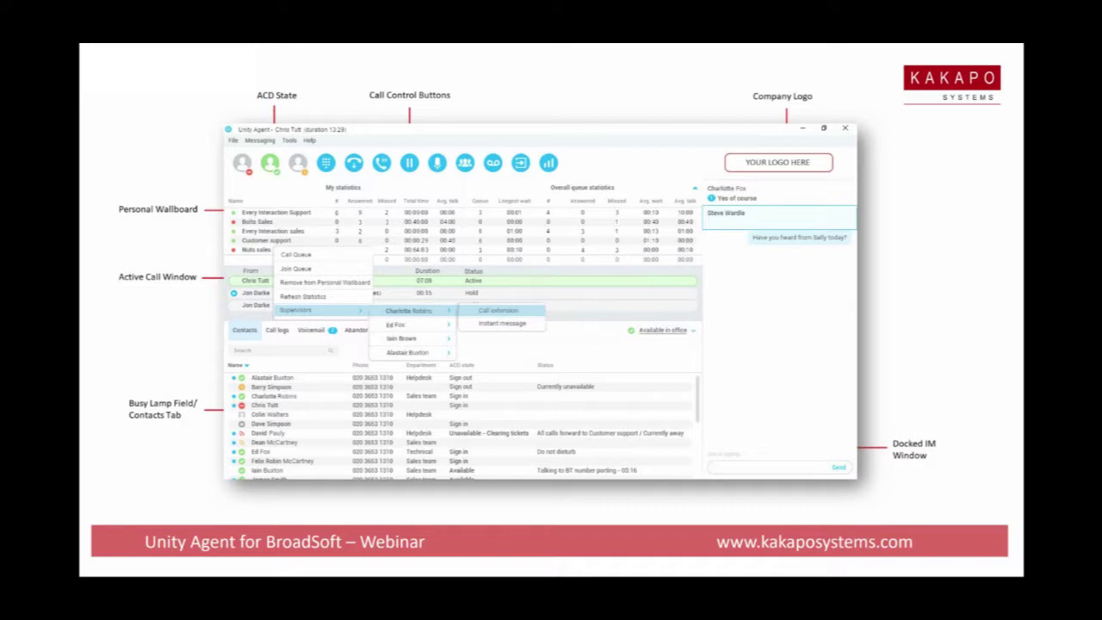
Step: End the Unity Agent slide show and switch to the Unity Agent web client in the browser
key(Right)
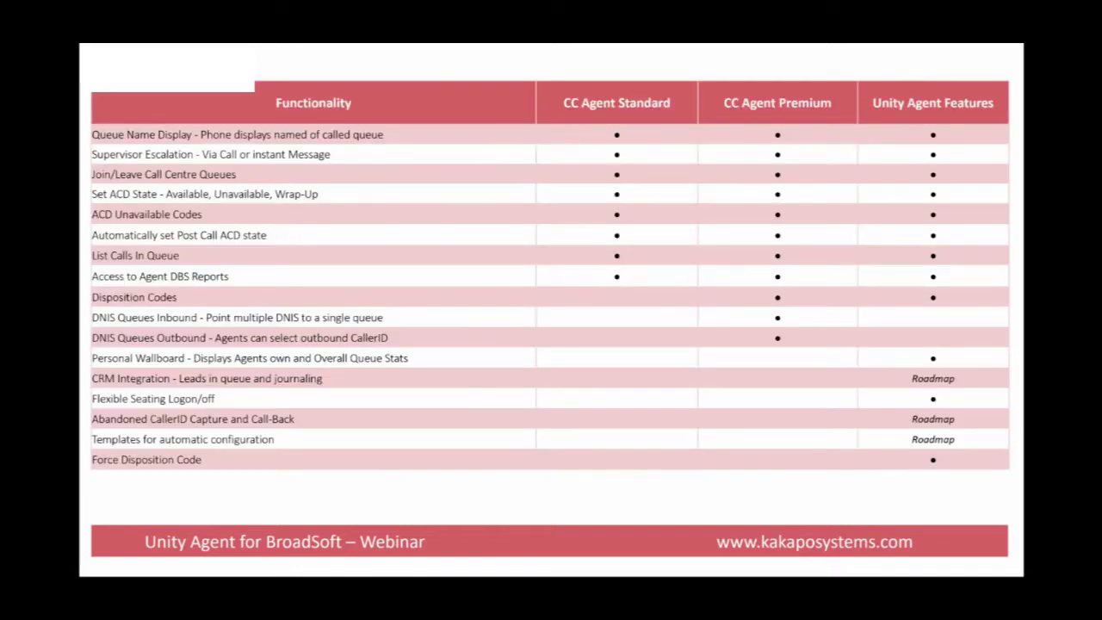
key(Left)
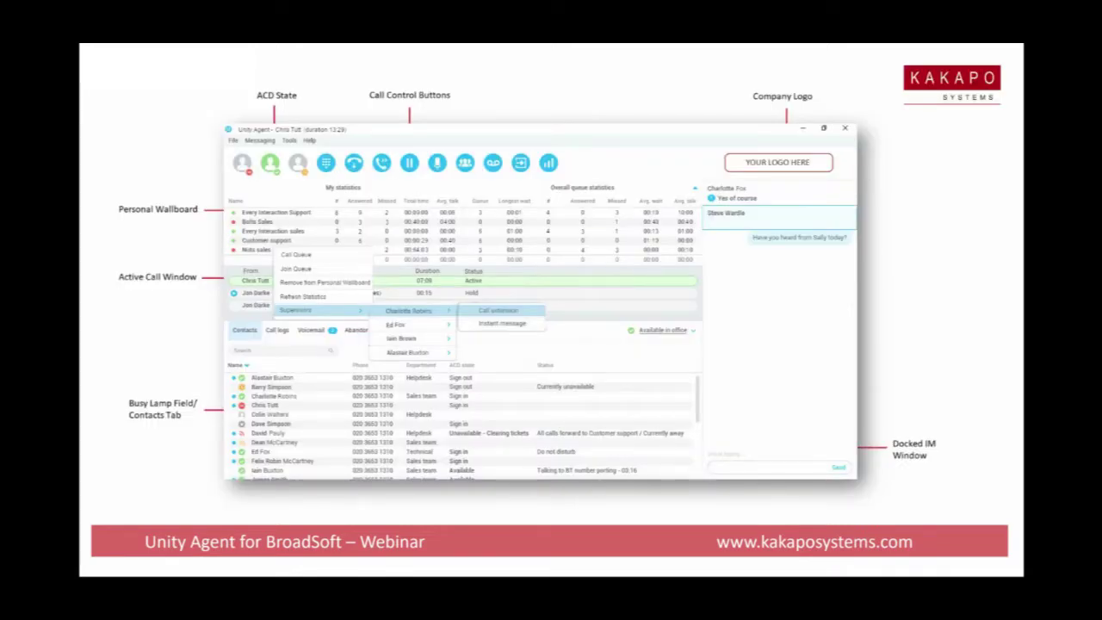
key(Escape)
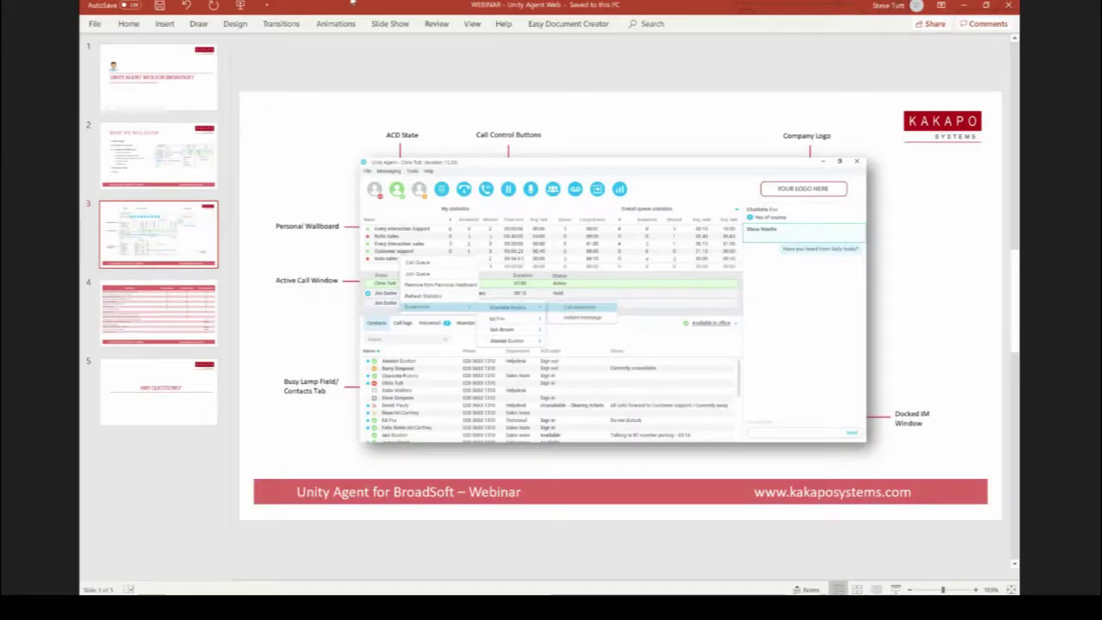
key(alt+Tab)
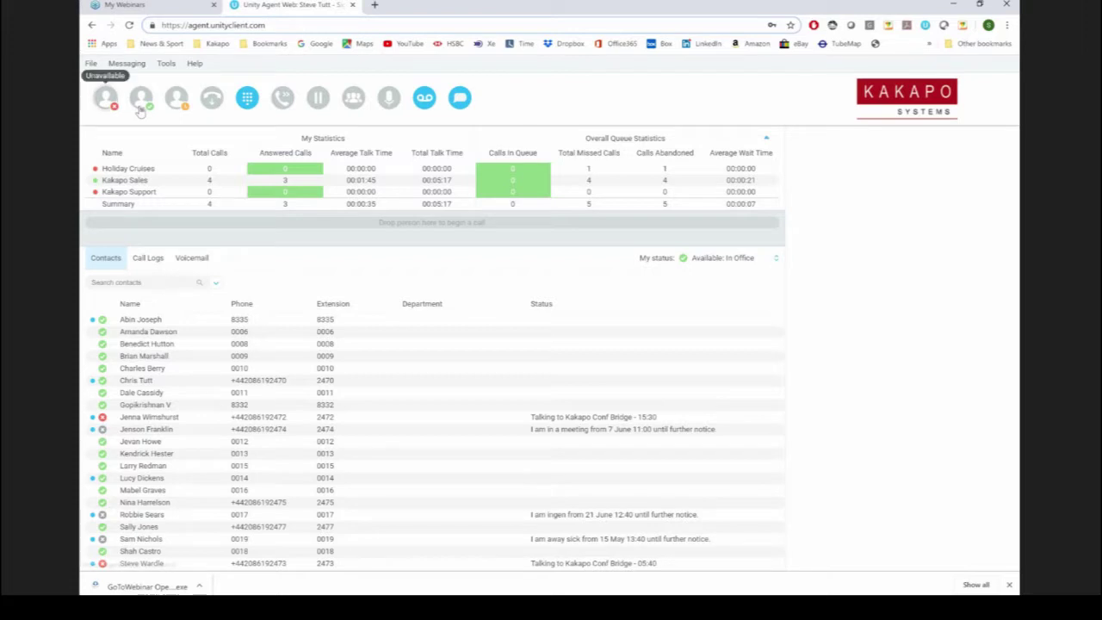
Step: Review the unavailable reason codes and the call recording modes, keeping the agent's ACD state at Available
click(104, 99)
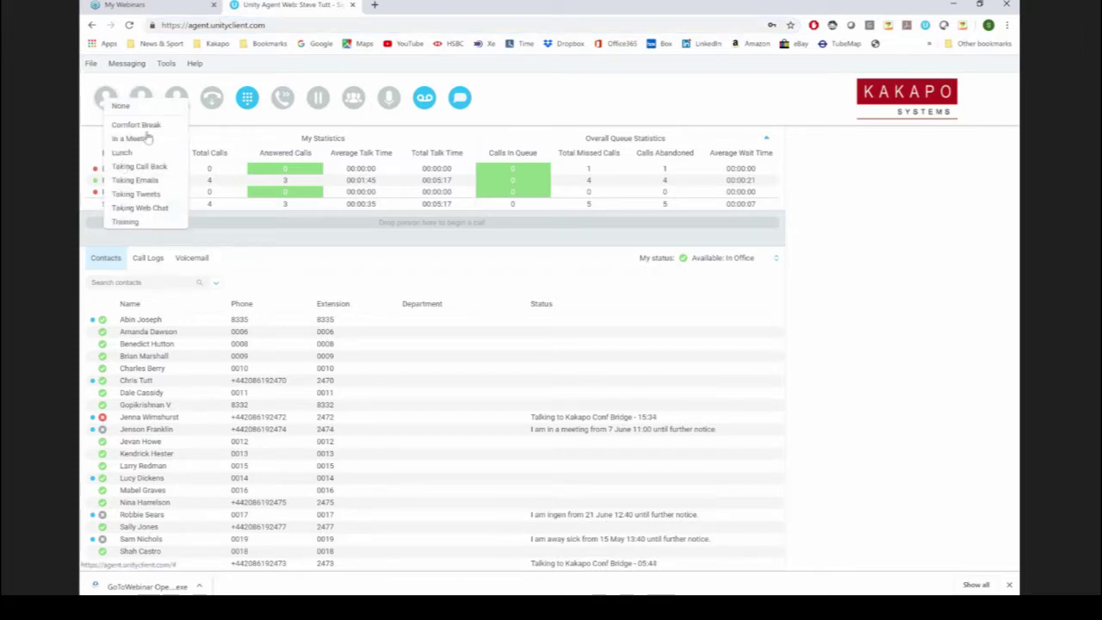
click(141, 98)
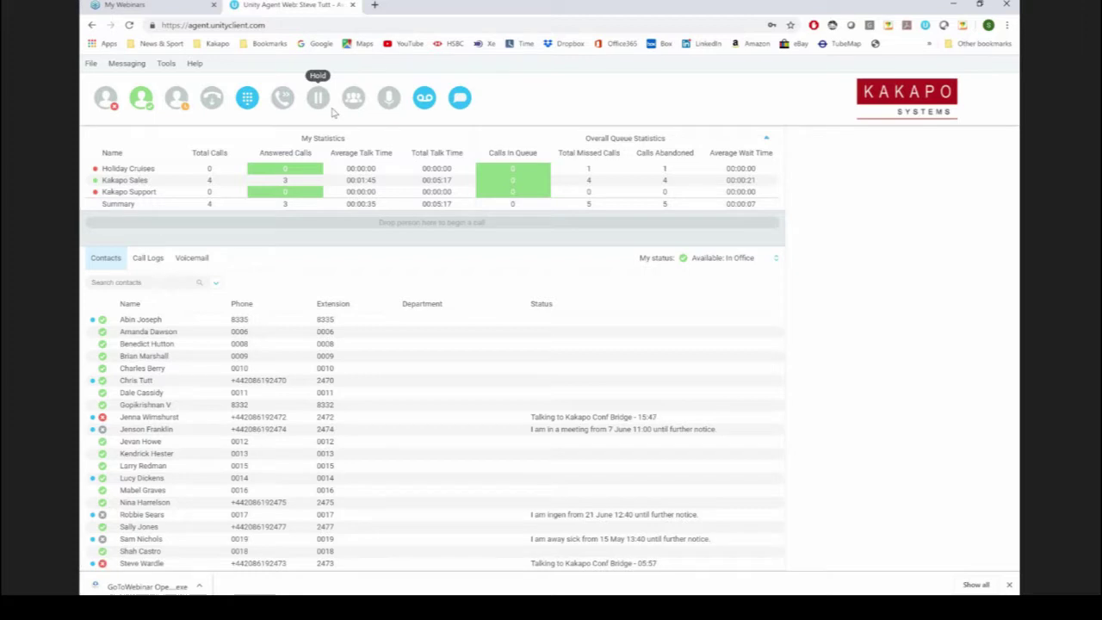
click(390, 100)
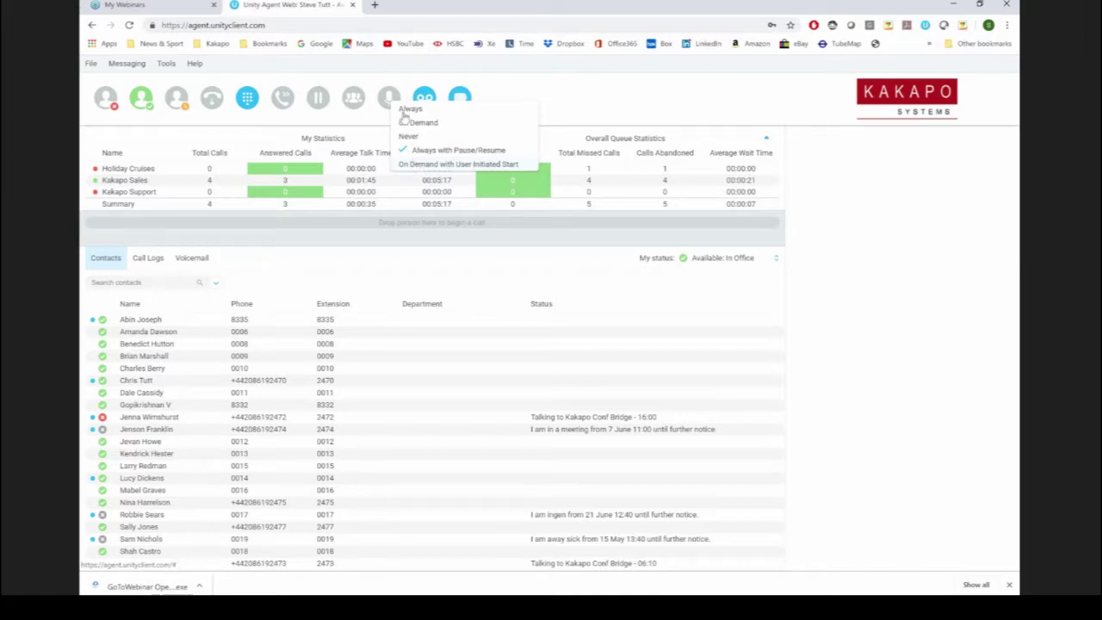
click(405, 113)
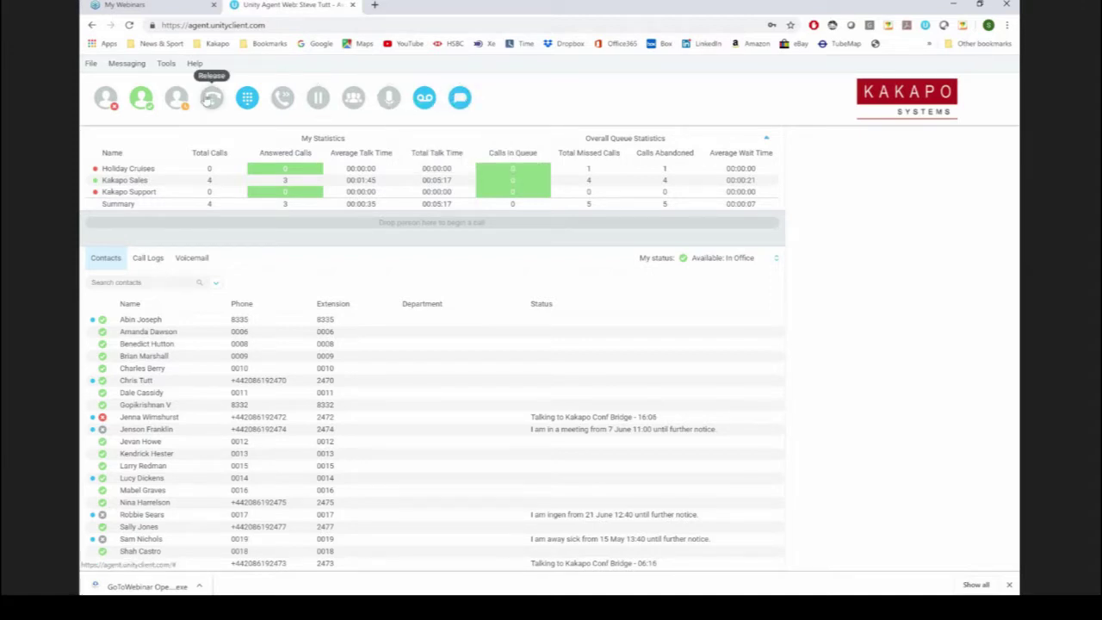
Step: Review the network connection and call center authentication settings, and leave the settings without saving
click(168, 65)
click(189, 97)
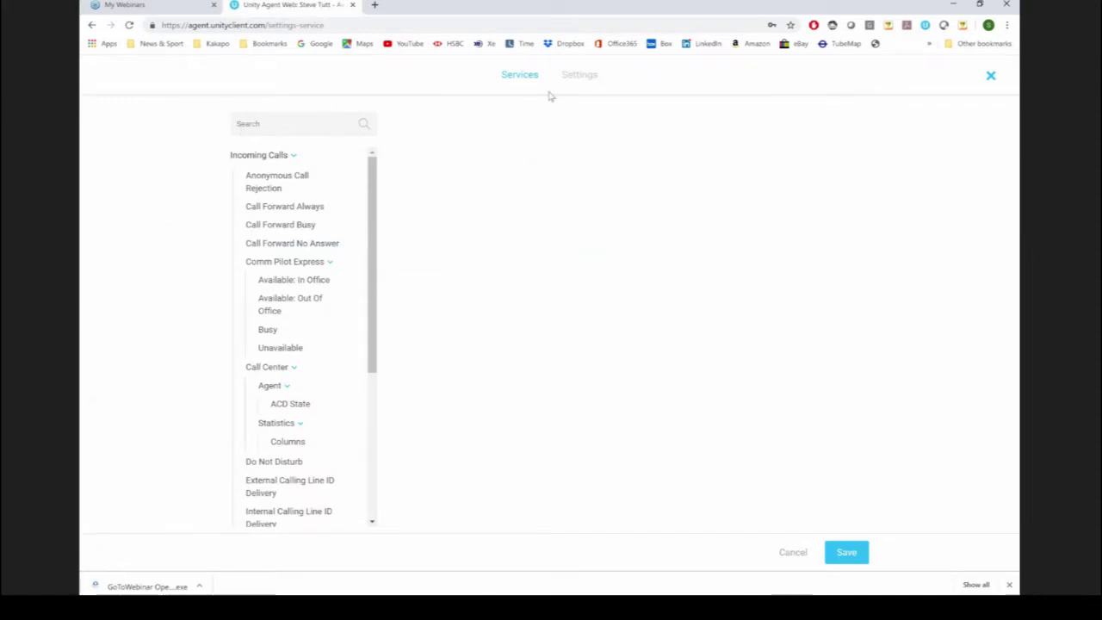
click(574, 86)
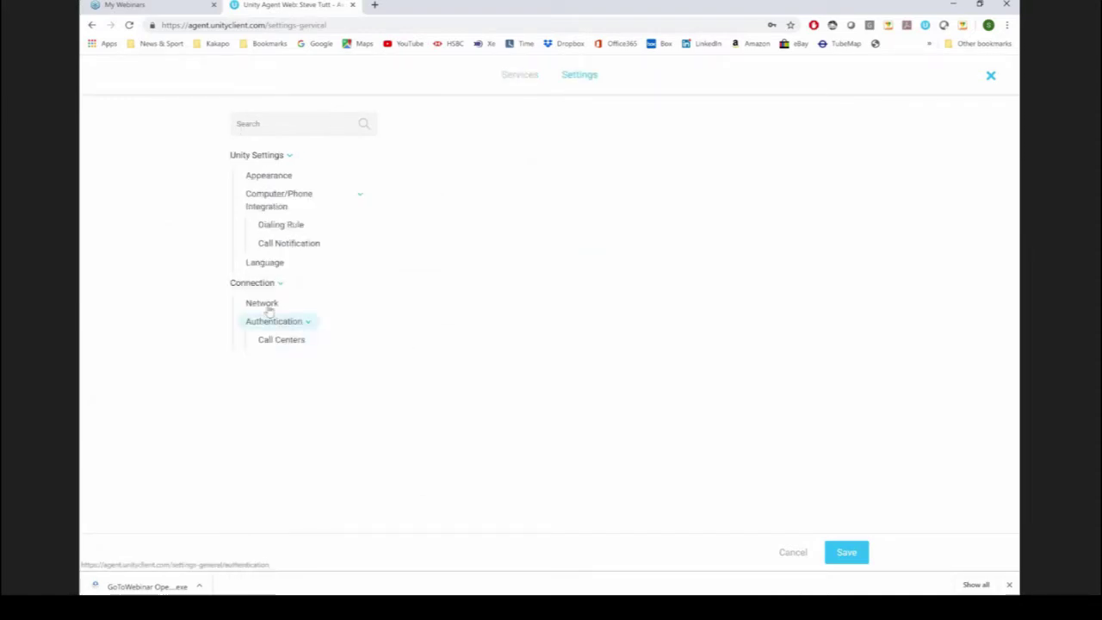
click(269, 306)
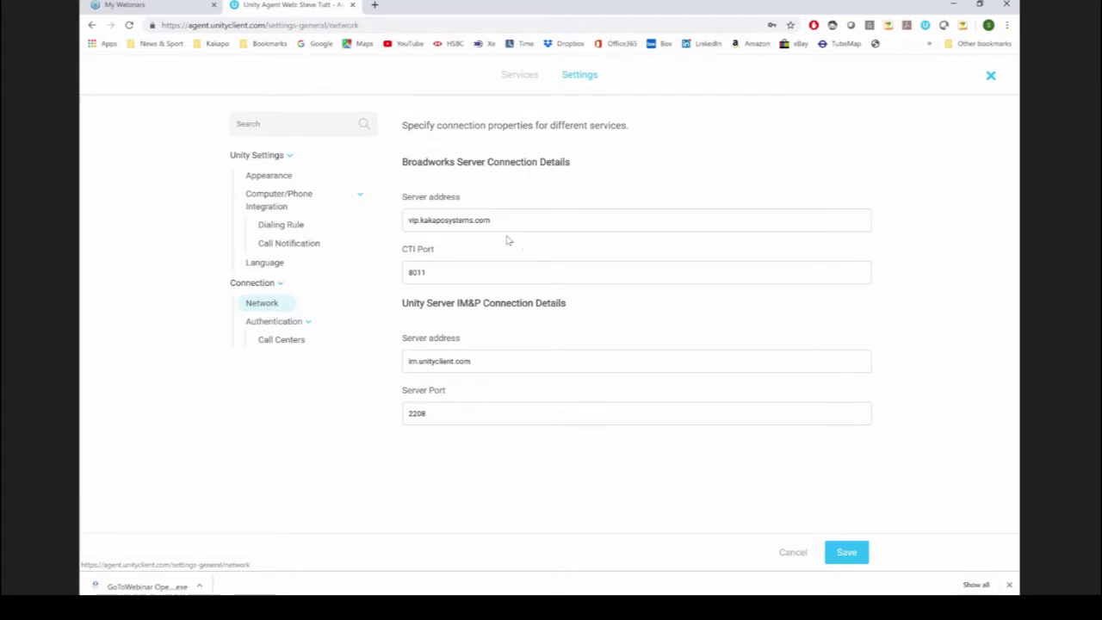
click(284, 340)
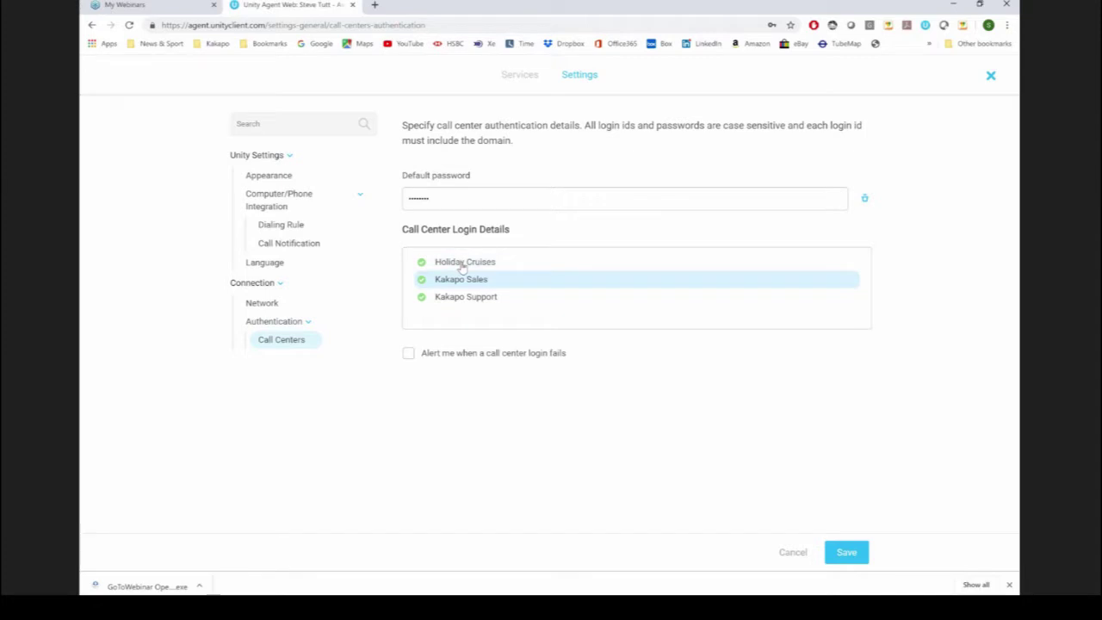
click(793, 552)
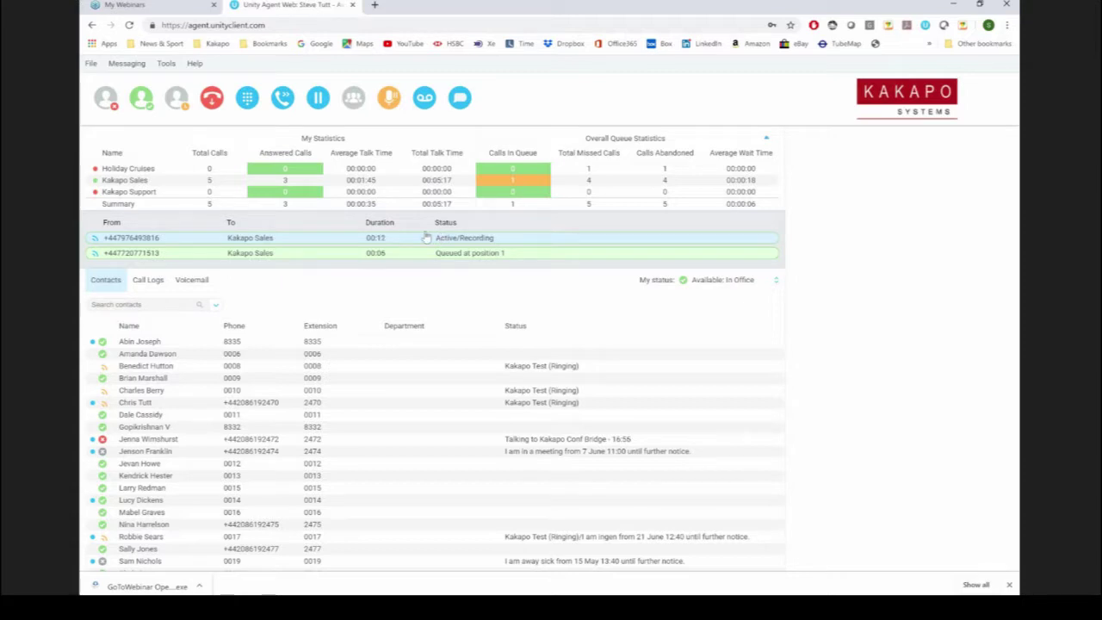
Step: Select the active Kakapo Sales call and send "hi guys" in the group chat with the two colleagues
click(426, 238)
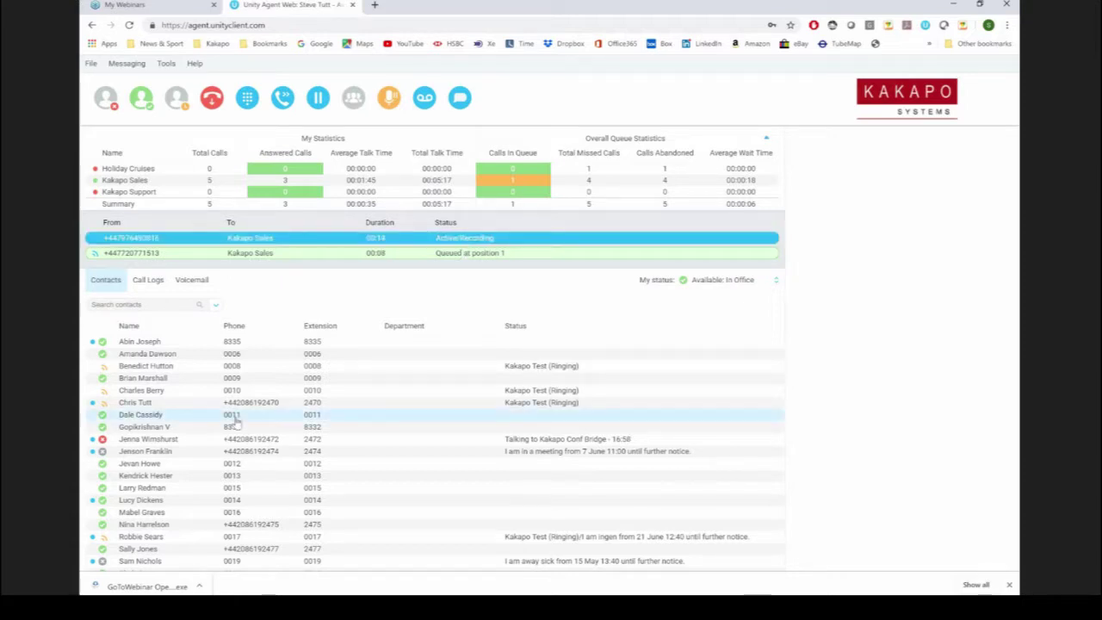
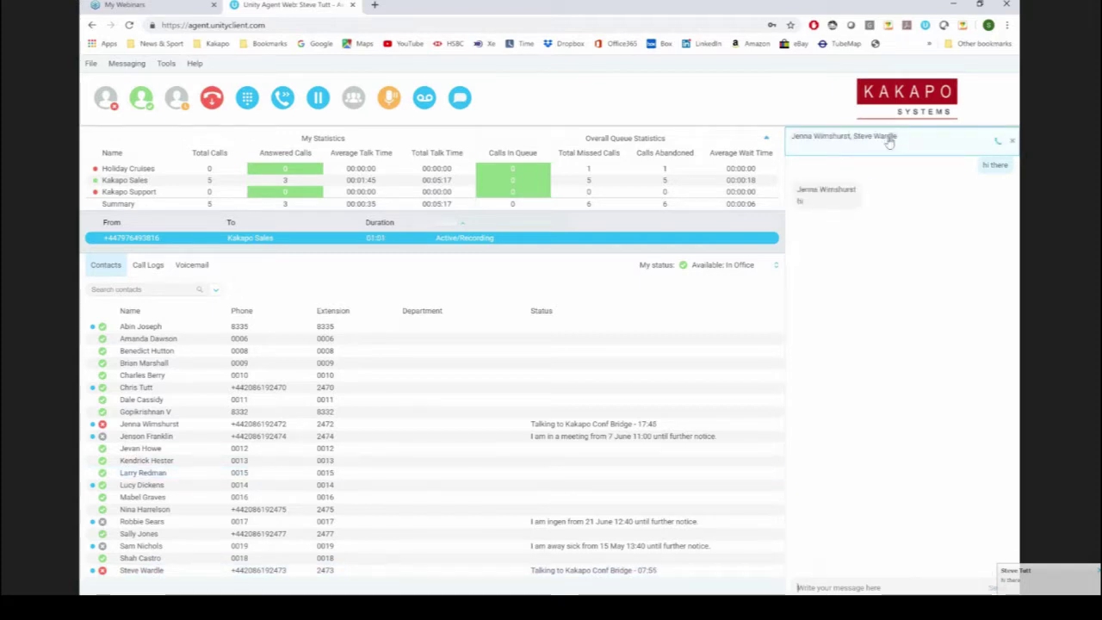
text(hi guys)
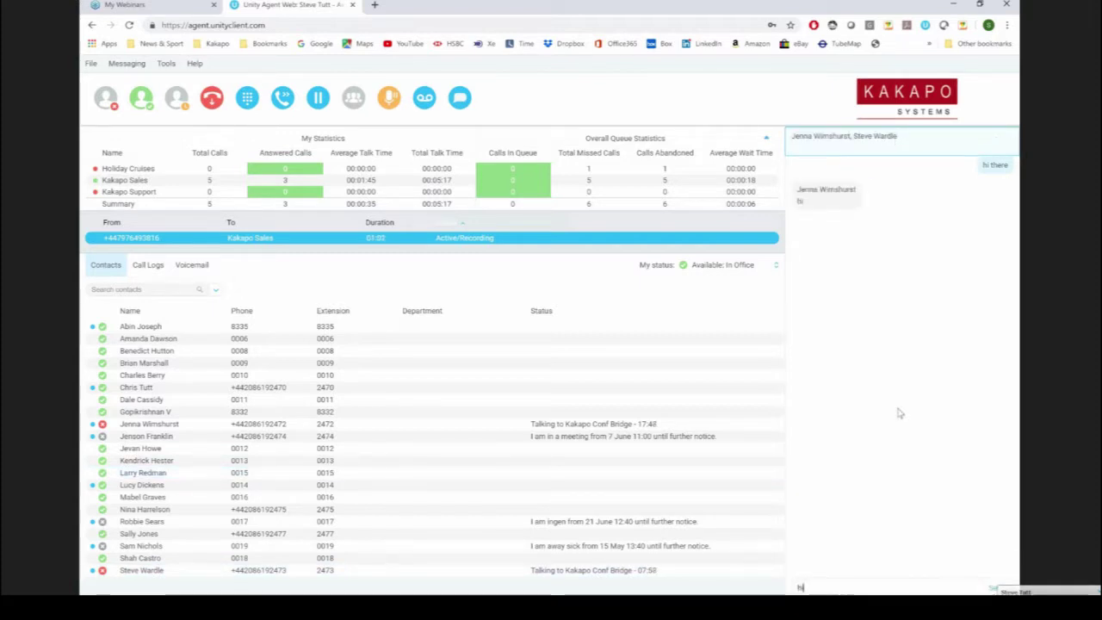
key(Return)
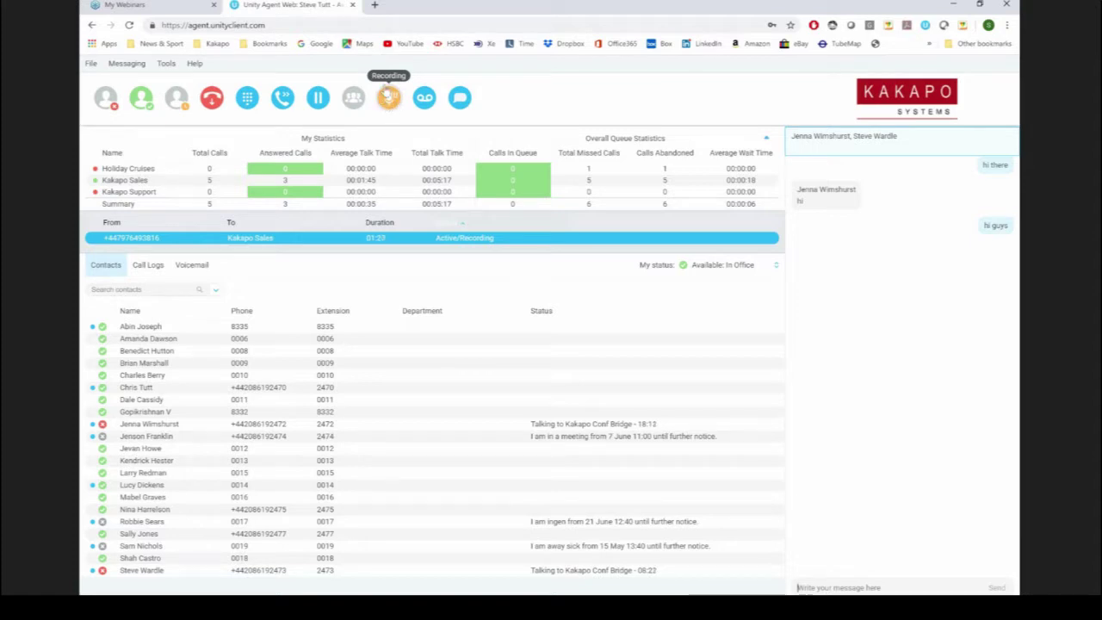
Step: Pause the recording of the active Kakapo Sales call and resume it
click(389, 95)
click(390, 98)
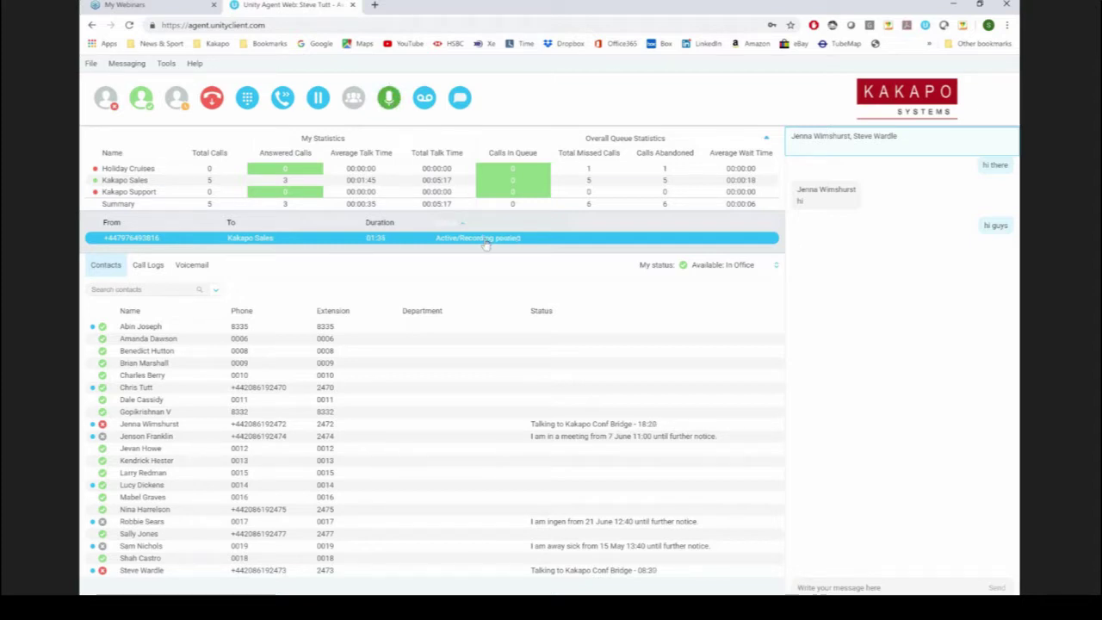
click(390, 98)
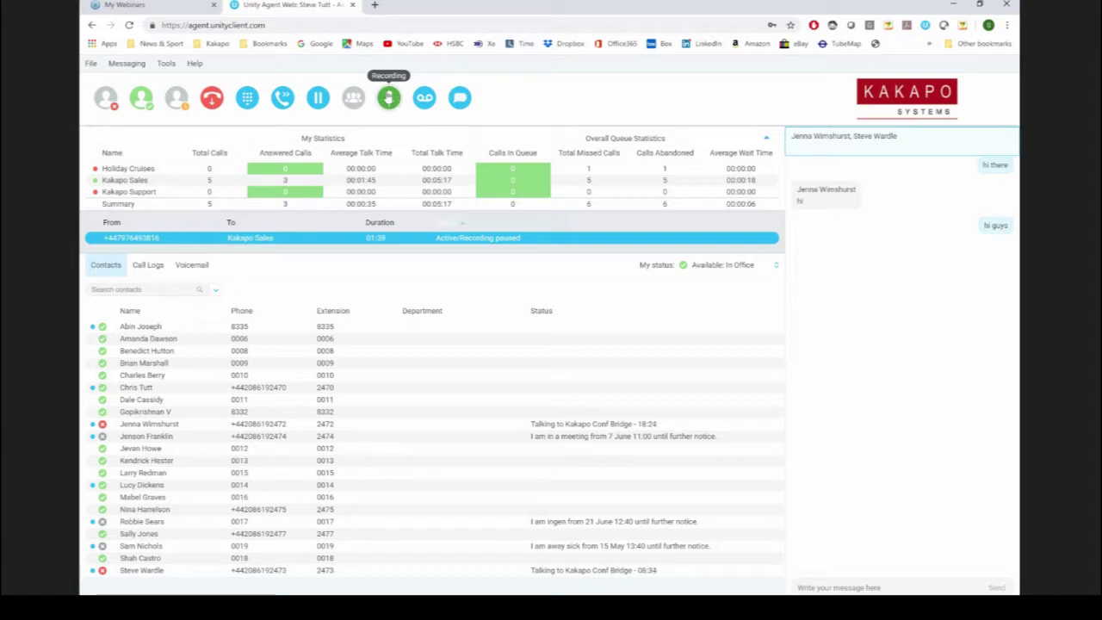
click(389, 97)
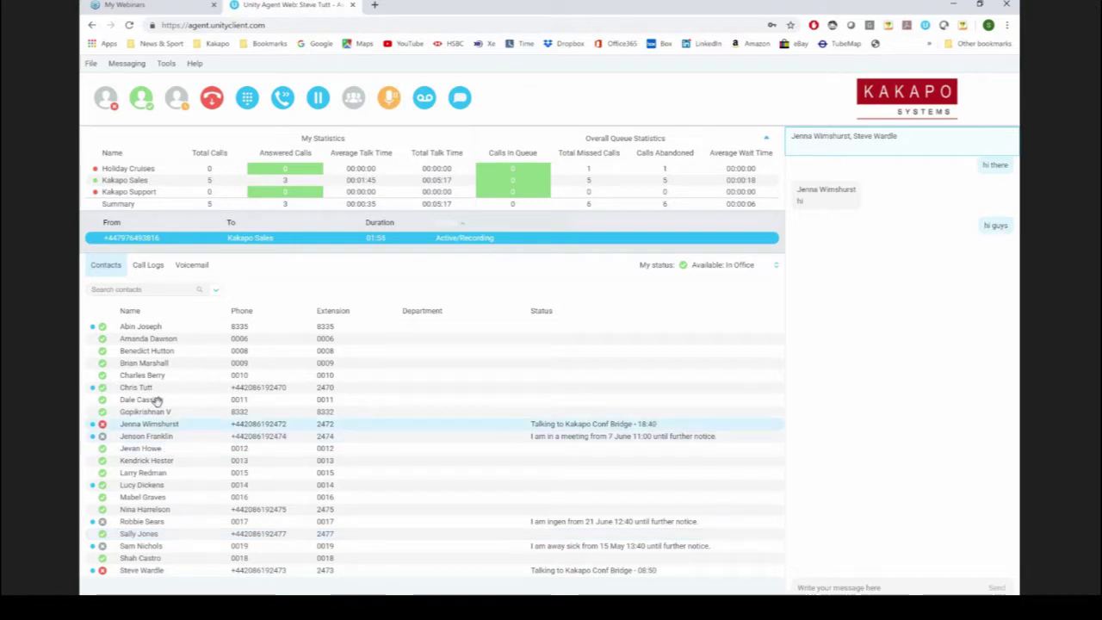
Step: Call the colleague at extension 2472 from the contacts and answer on their softphone, putting their ongoing call on hold
drag(169, 422, 254, 258)
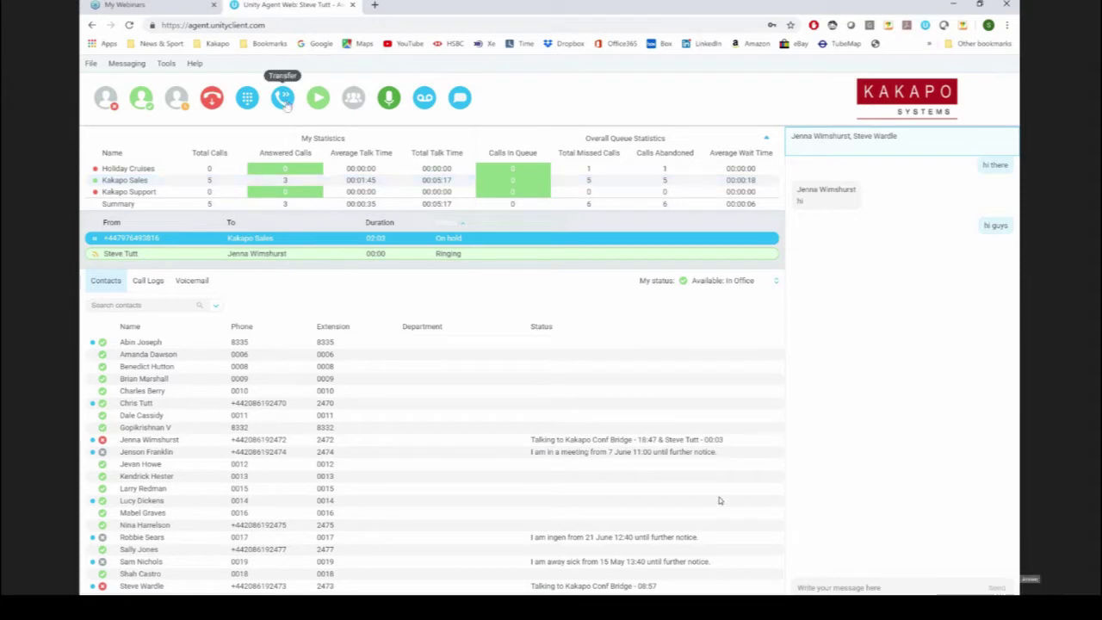
click(284, 99)
mouse_move(296, 107)
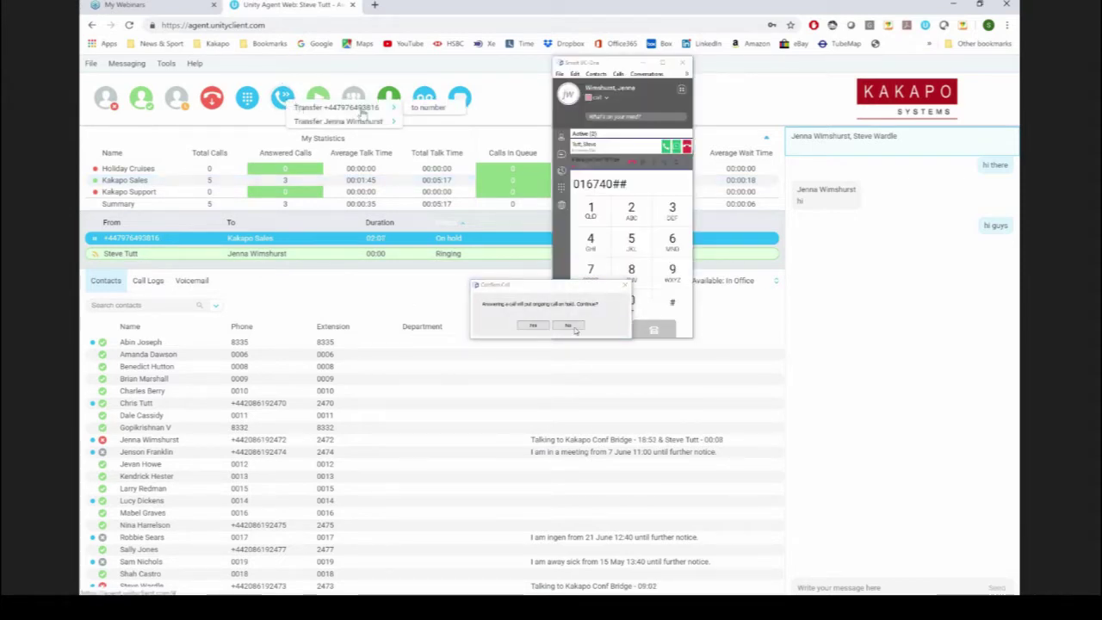
click(534, 325)
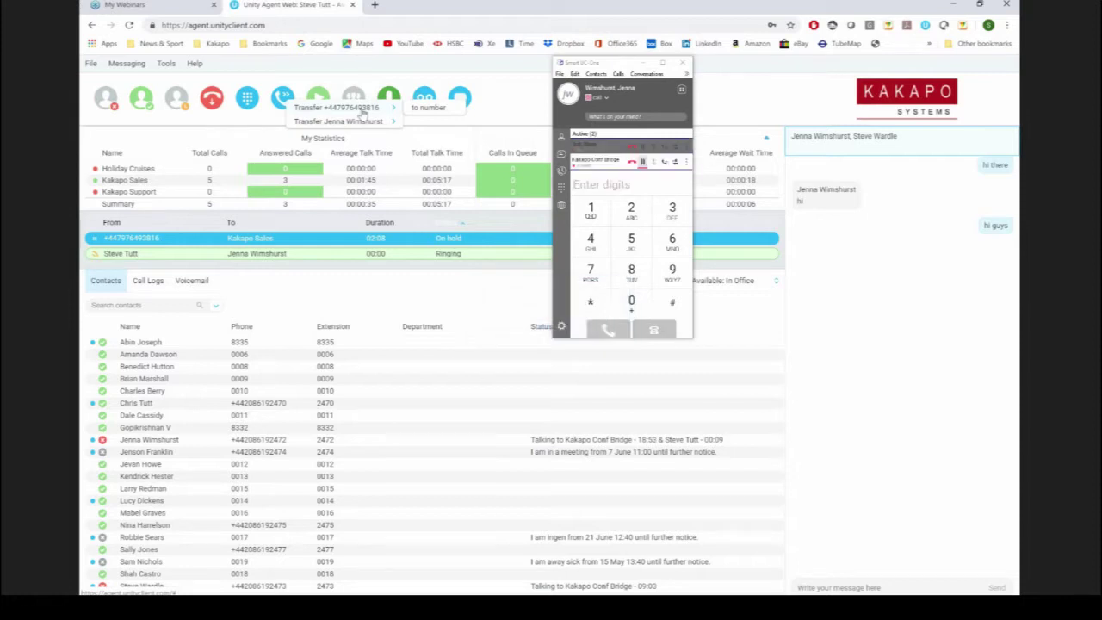
Step: Join the held Kakapo Sales call and the colleague's call into a conference, and drop the colleague's leg
click(283, 99)
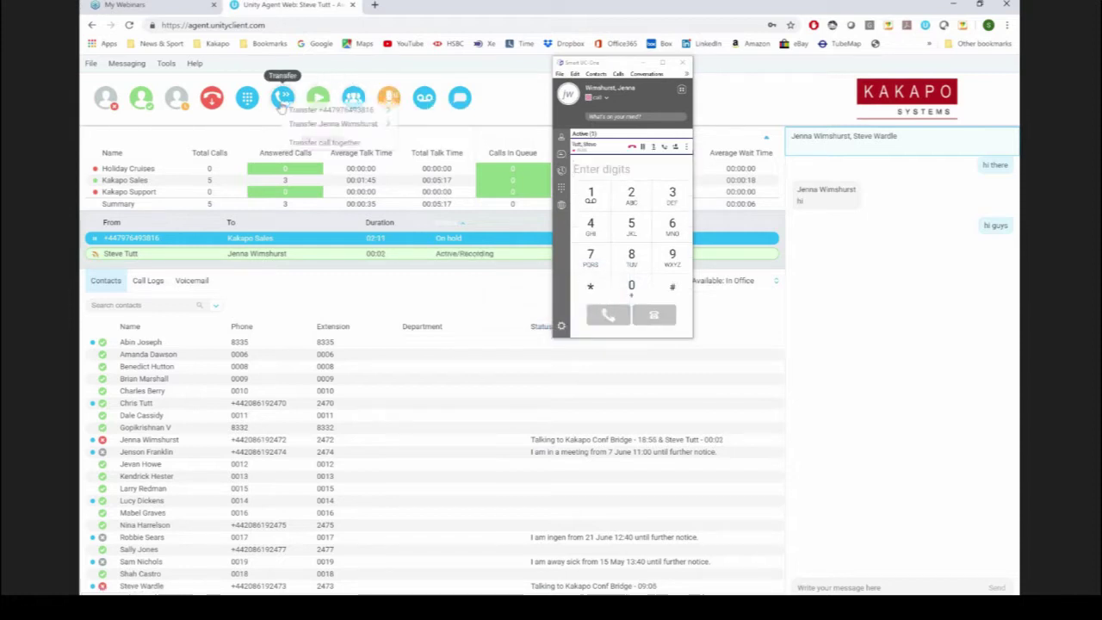
mouse_move(282, 108)
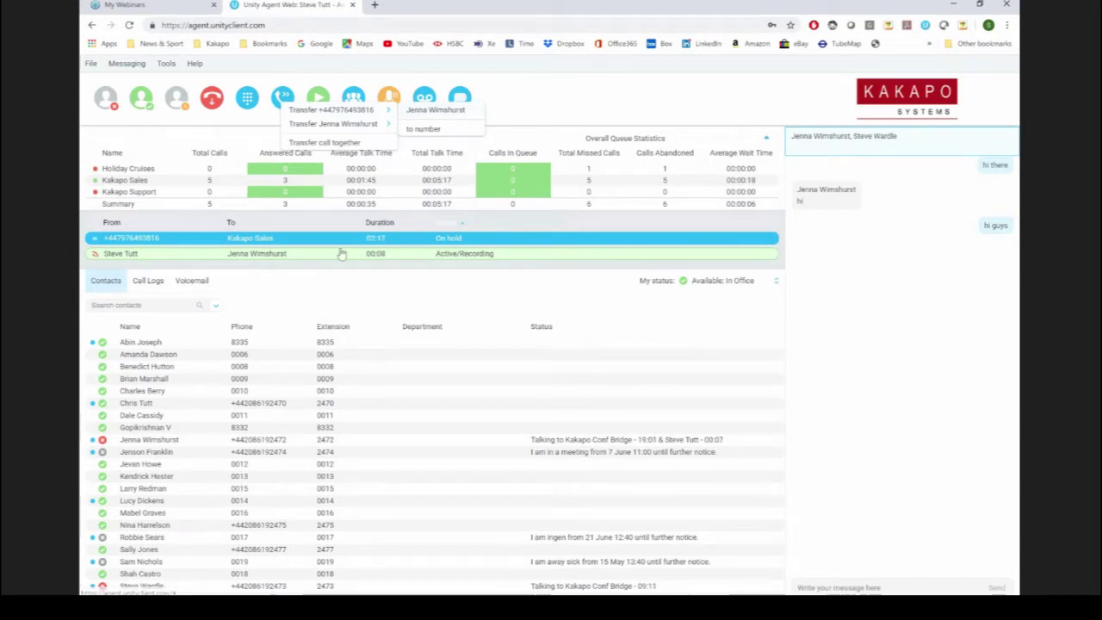
click(353, 97)
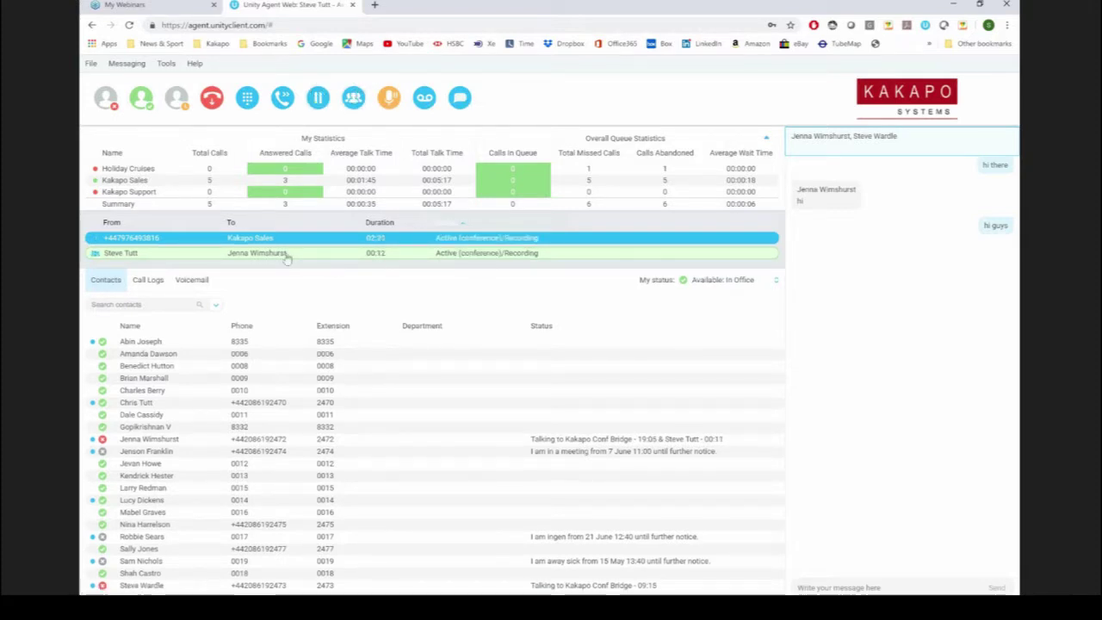
click(377, 254)
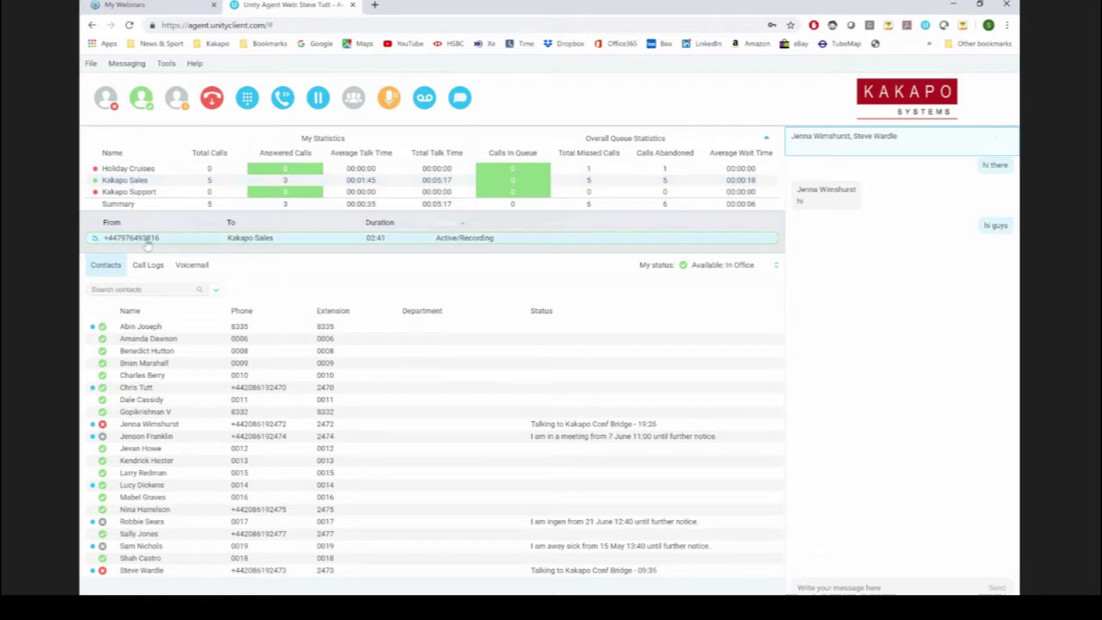
Step: Drop the active call on the group chat to view each participant's transfer options, and release the call
drag(863, 116, 867, 153)
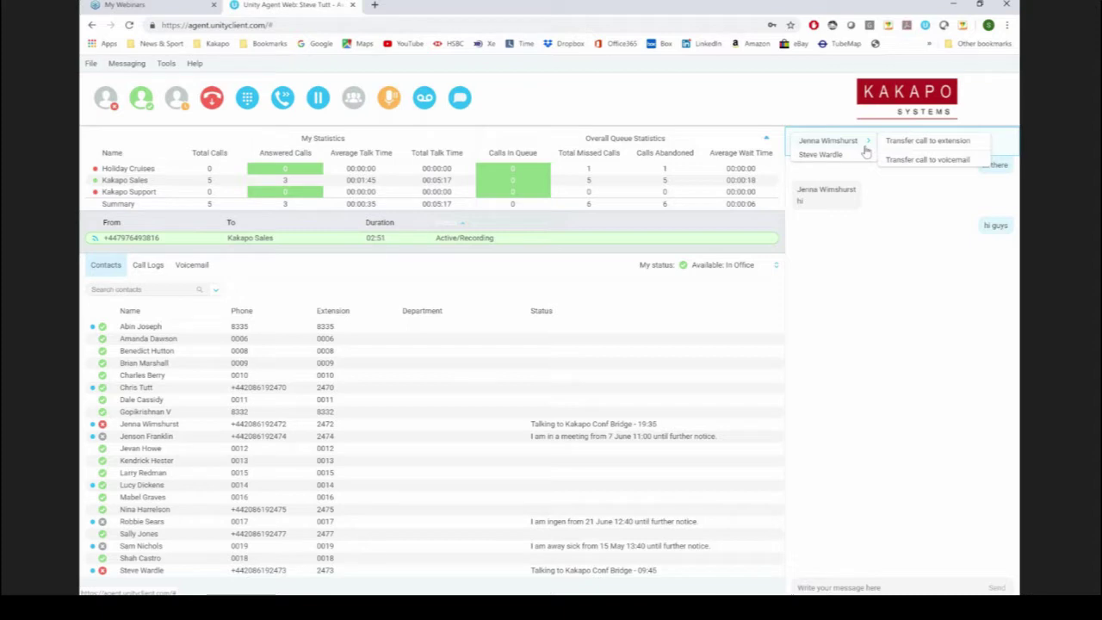
mouse_move(852, 155)
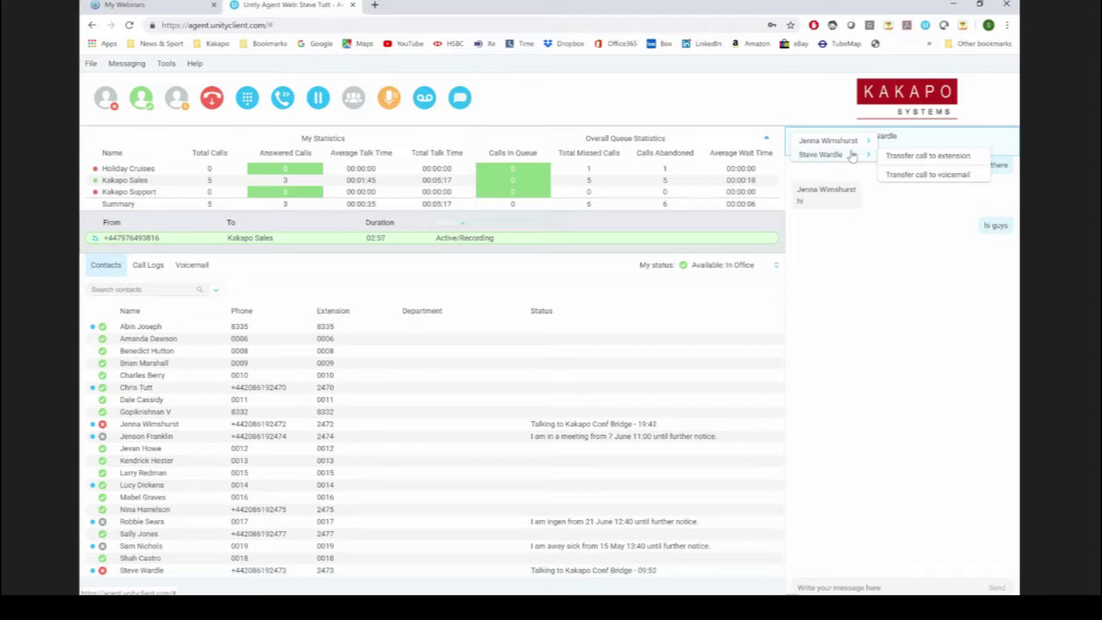
click(408, 266)
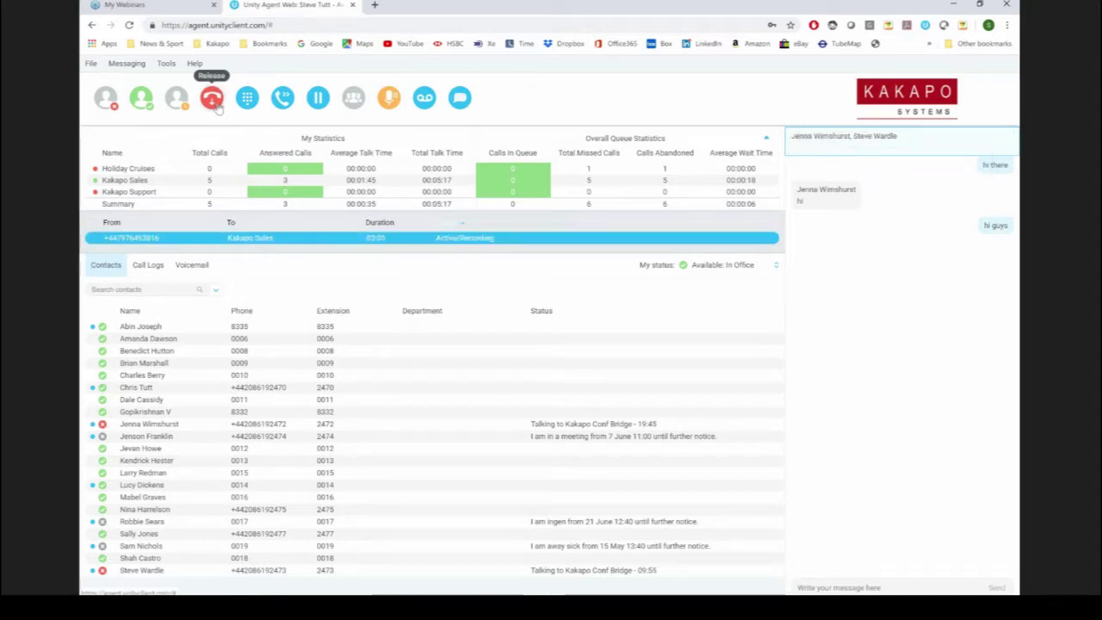
click(213, 99)
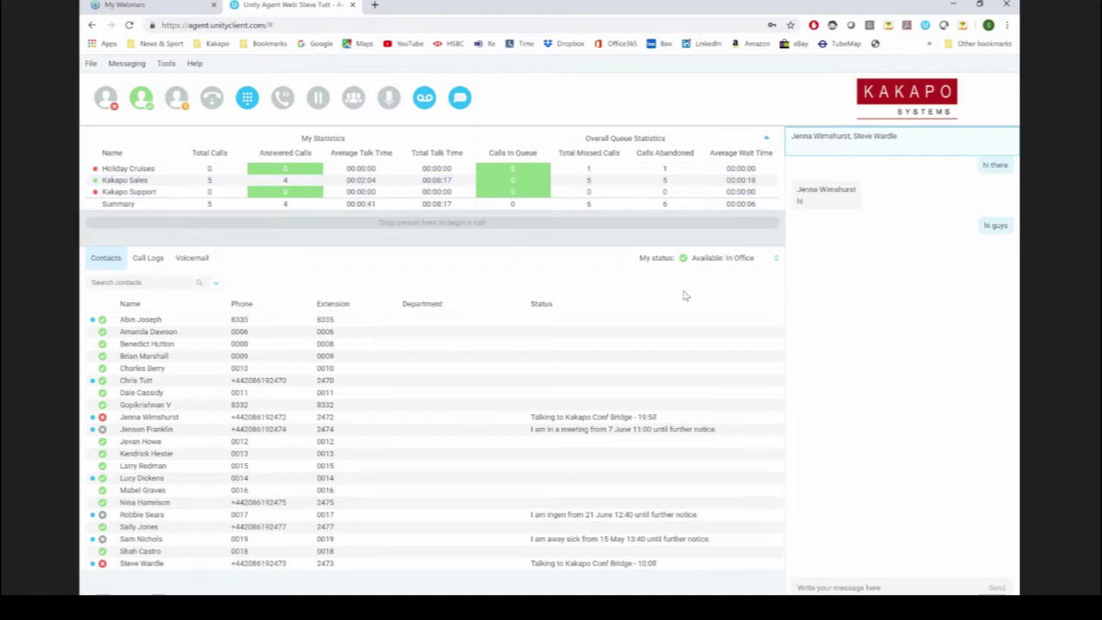
Step: View the guest devices offered for connecting to a device in the agent's status options
click(775, 259)
mouse_move(760, 382)
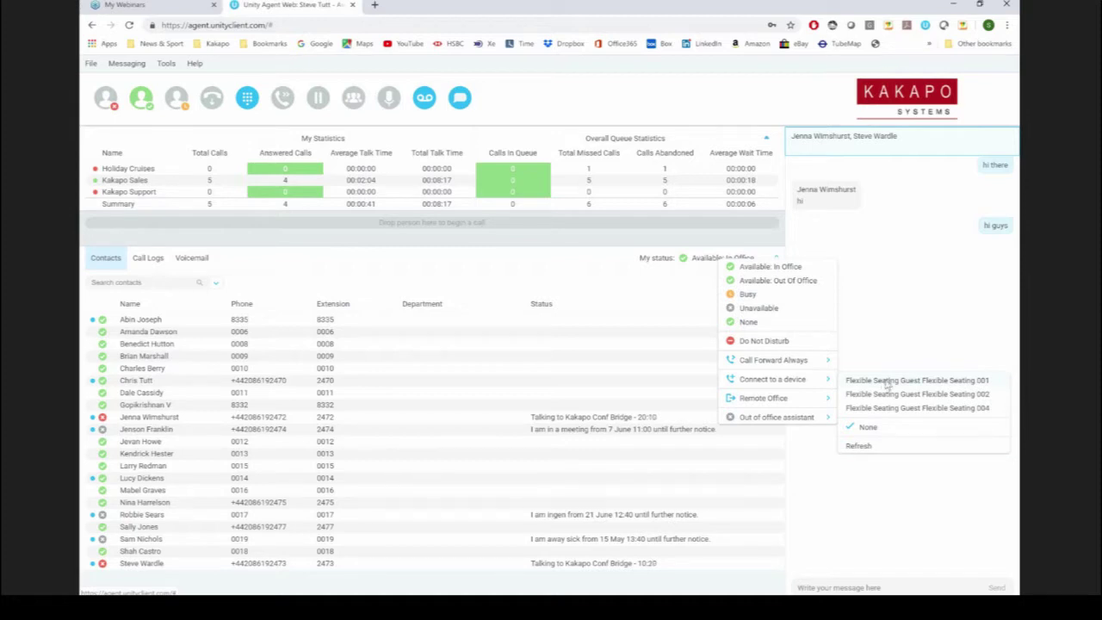
click(279, 271)
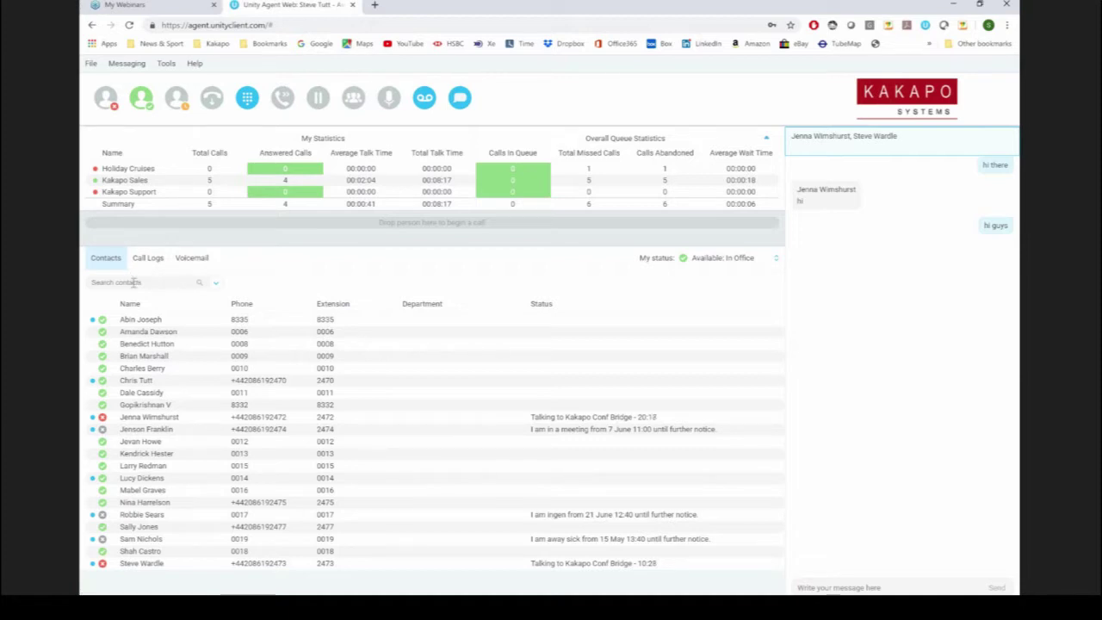
Step: Search the contacts for "char" and clear the search
click(134, 283)
text(char)
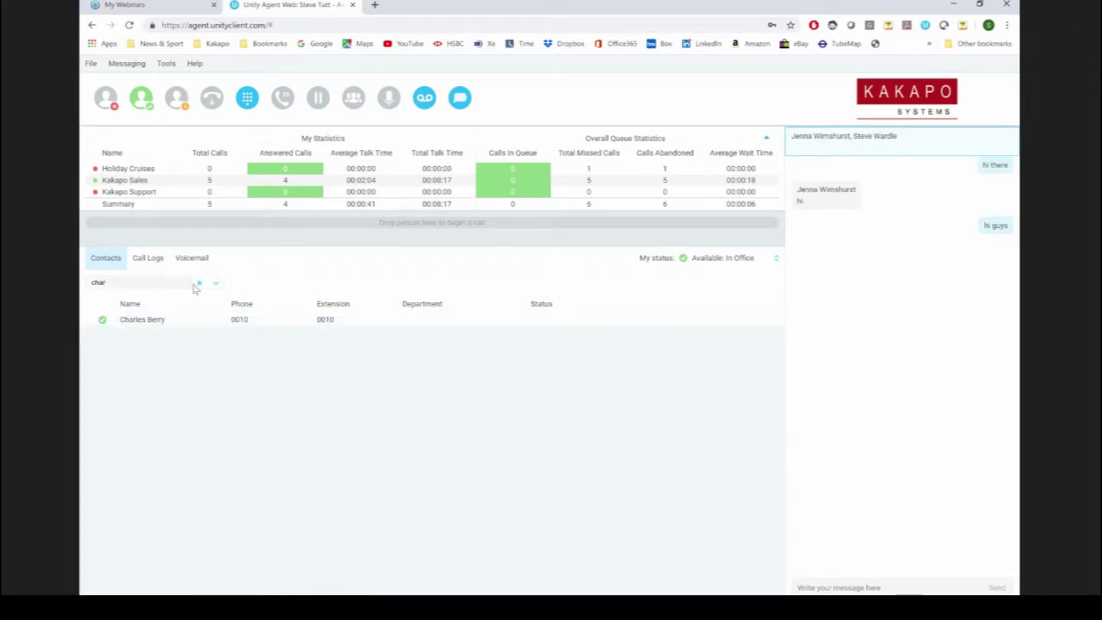
click(198, 283)
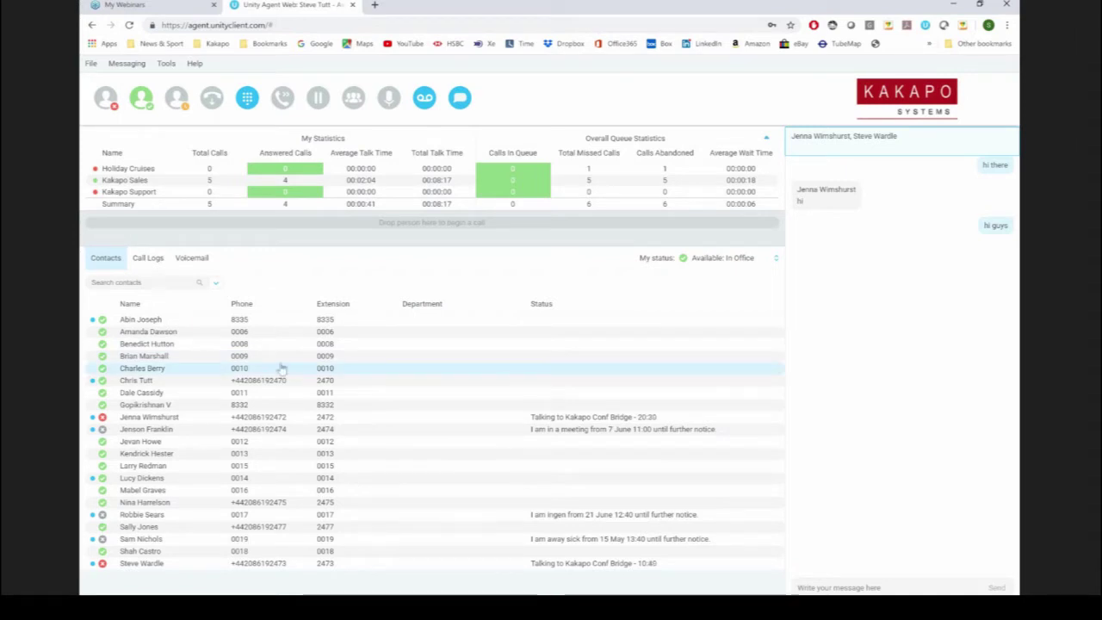
Step: Open the voicemail list and view the actions available for the second message
click(421, 384)
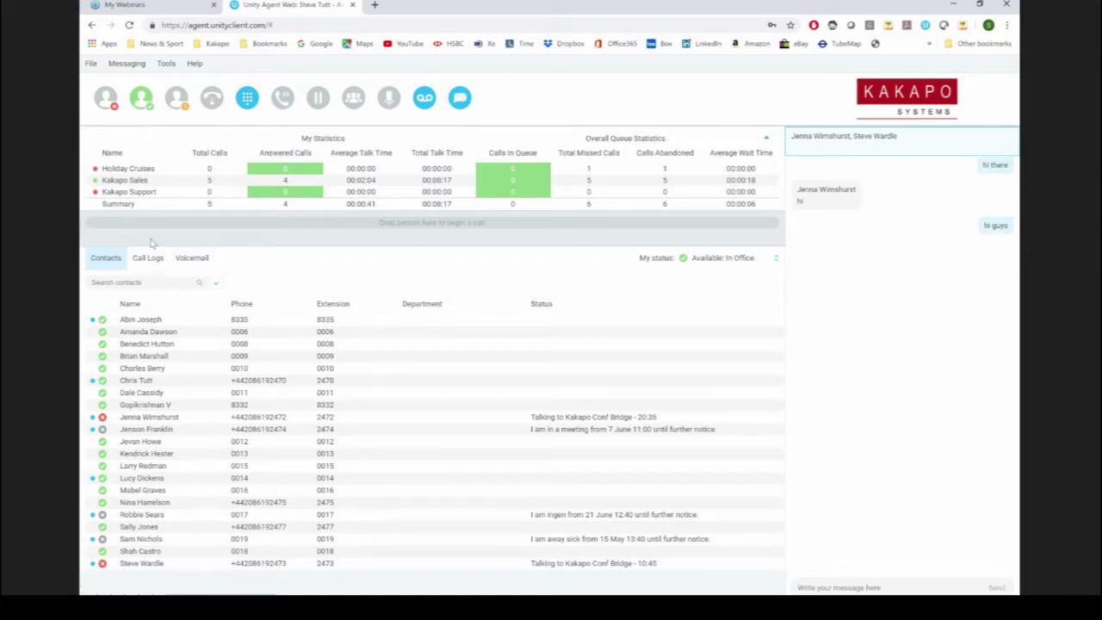
click(193, 259)
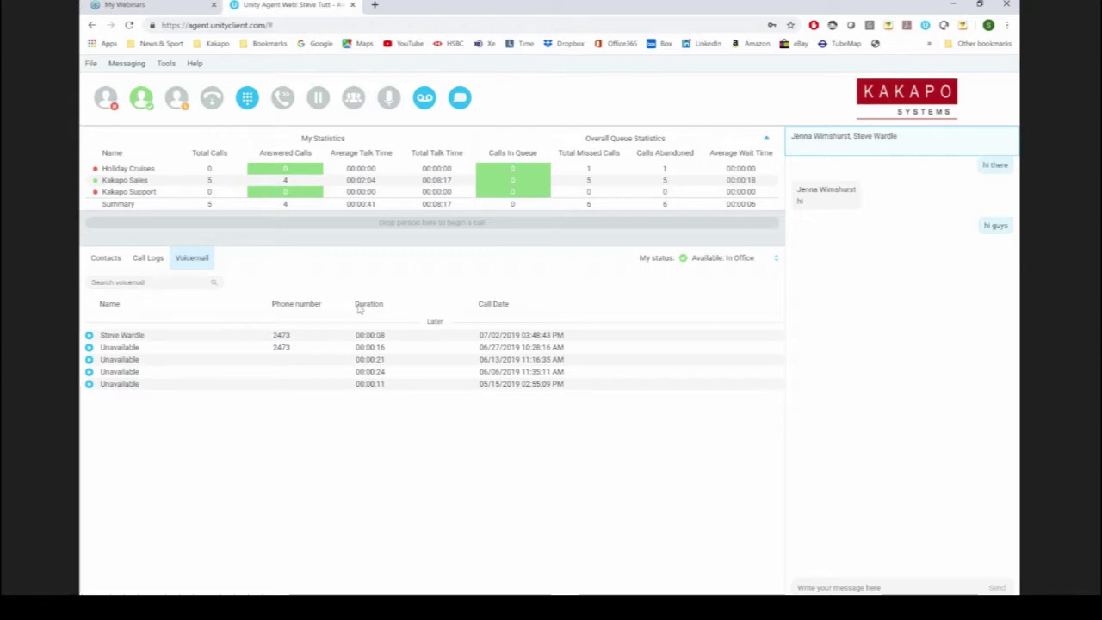
click(359, 349)
right_click(358, 352)
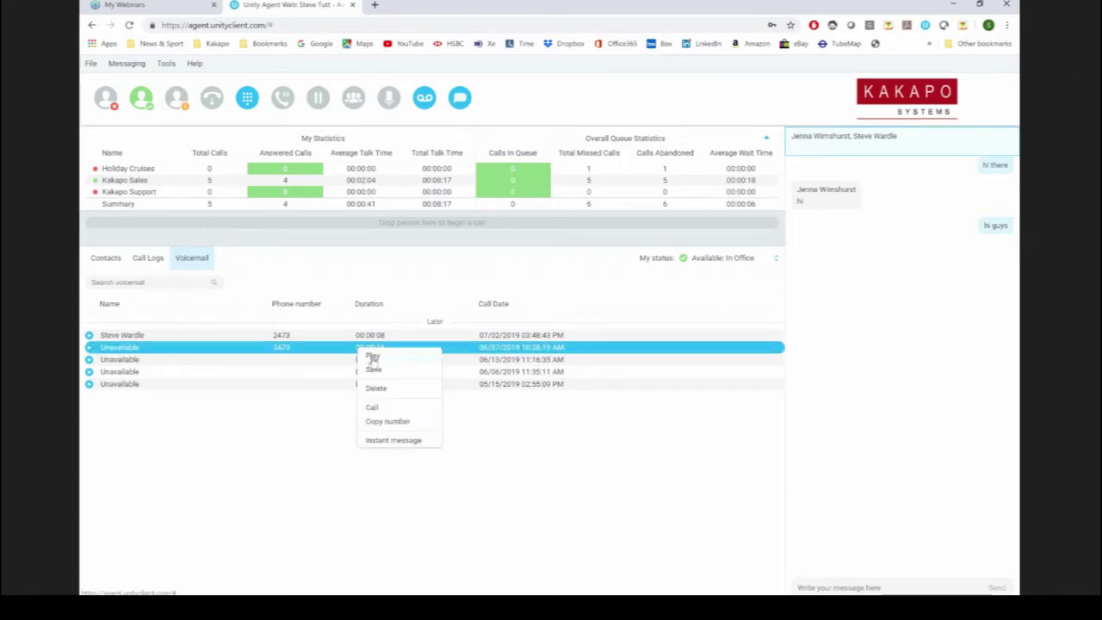
click(520, 287)
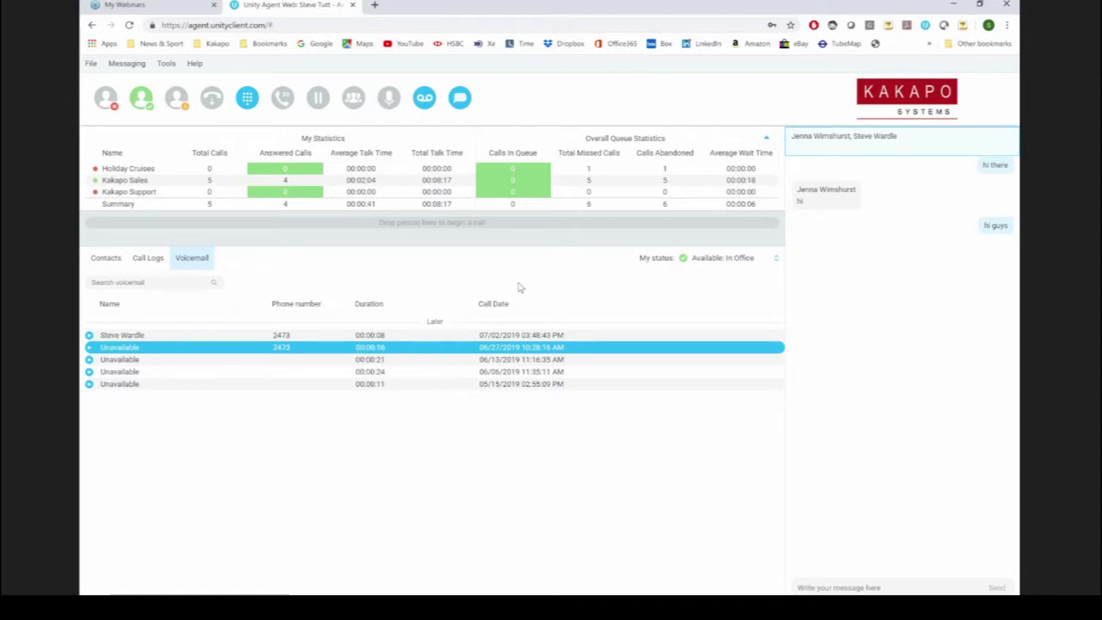
click(205, 290)
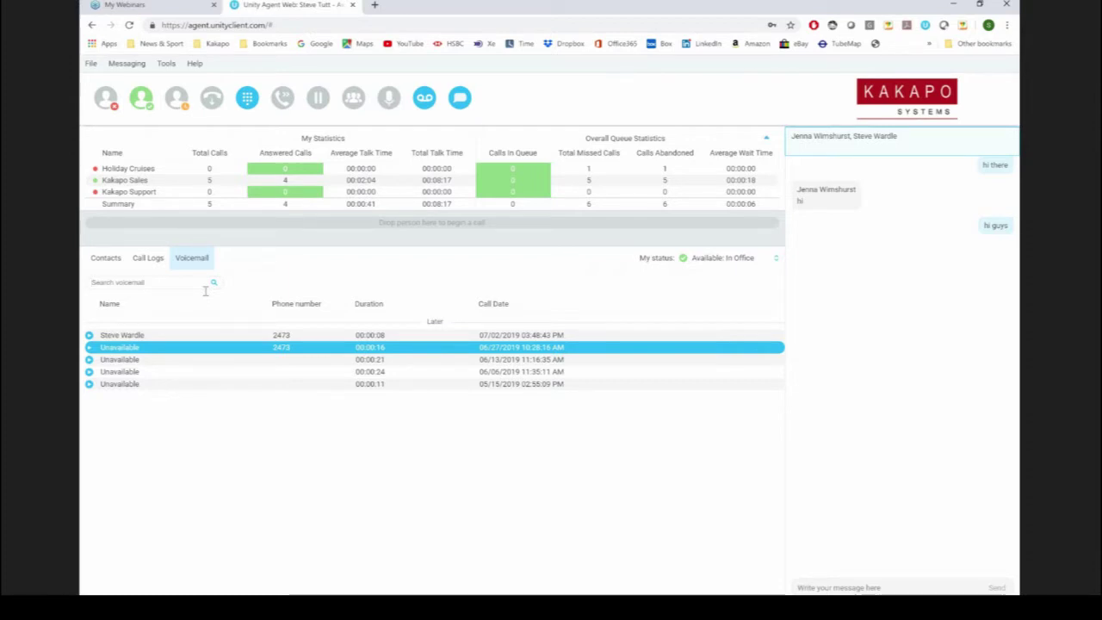
Step: View the call center queues offered in the client's tools
click(167, 65)
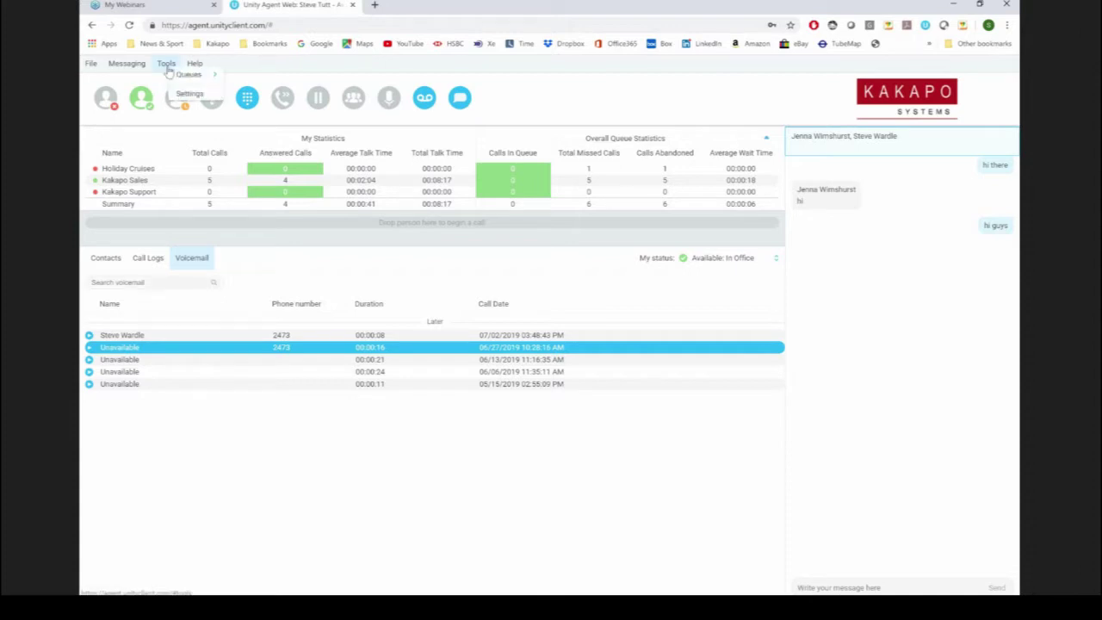
mouse_move(219, 79)
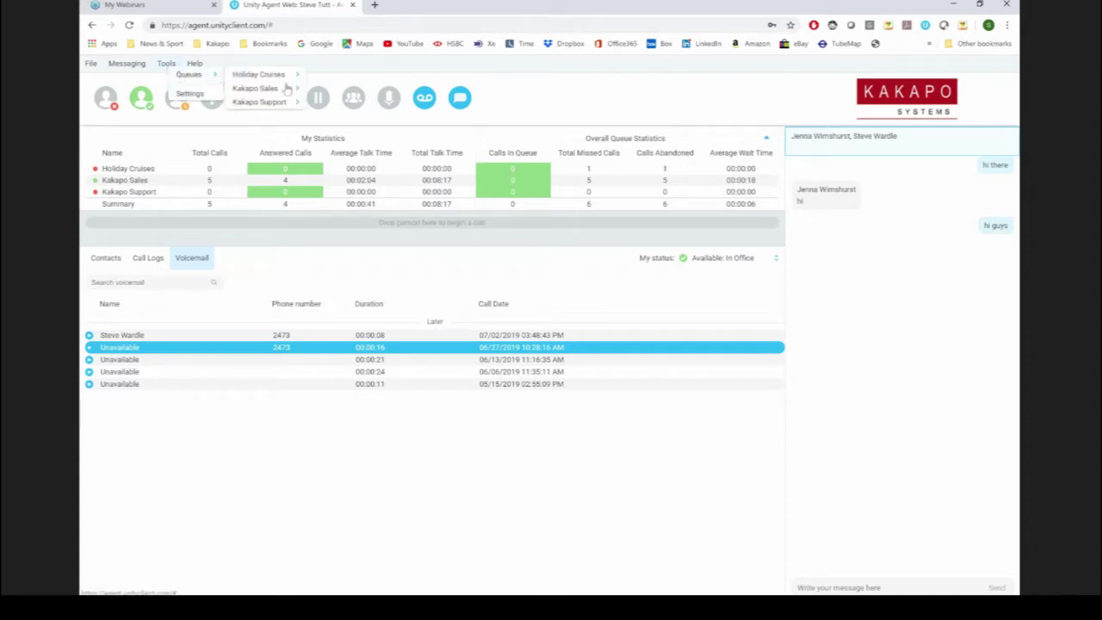
mouse_move(300, 103)
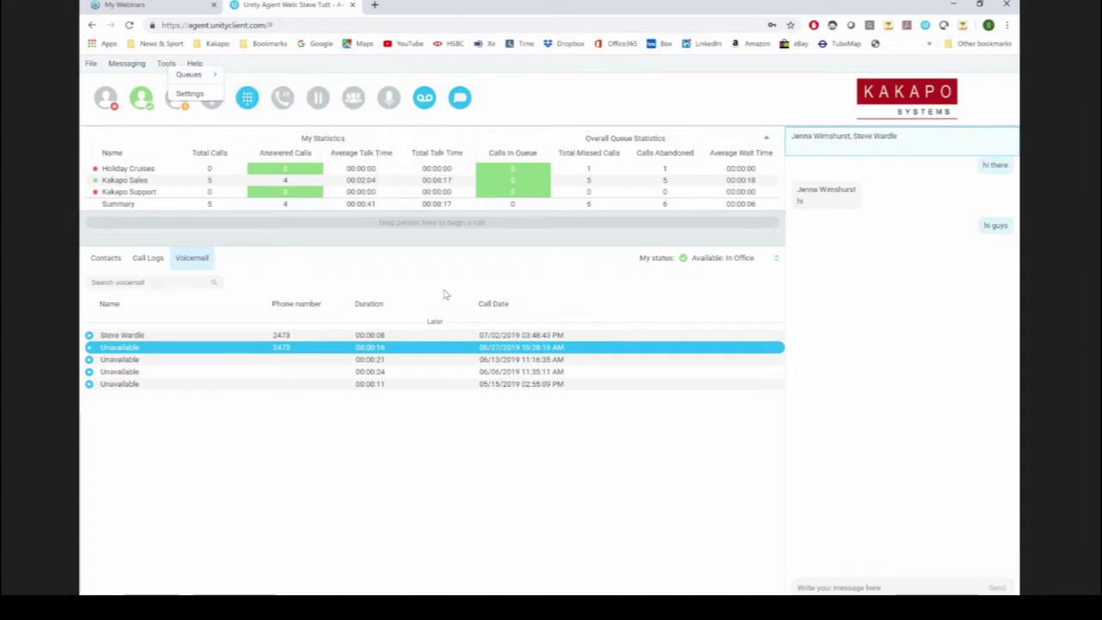
Step: Return to the contacts list and answer the incoming Kakapo Sales call
click(101, 264)
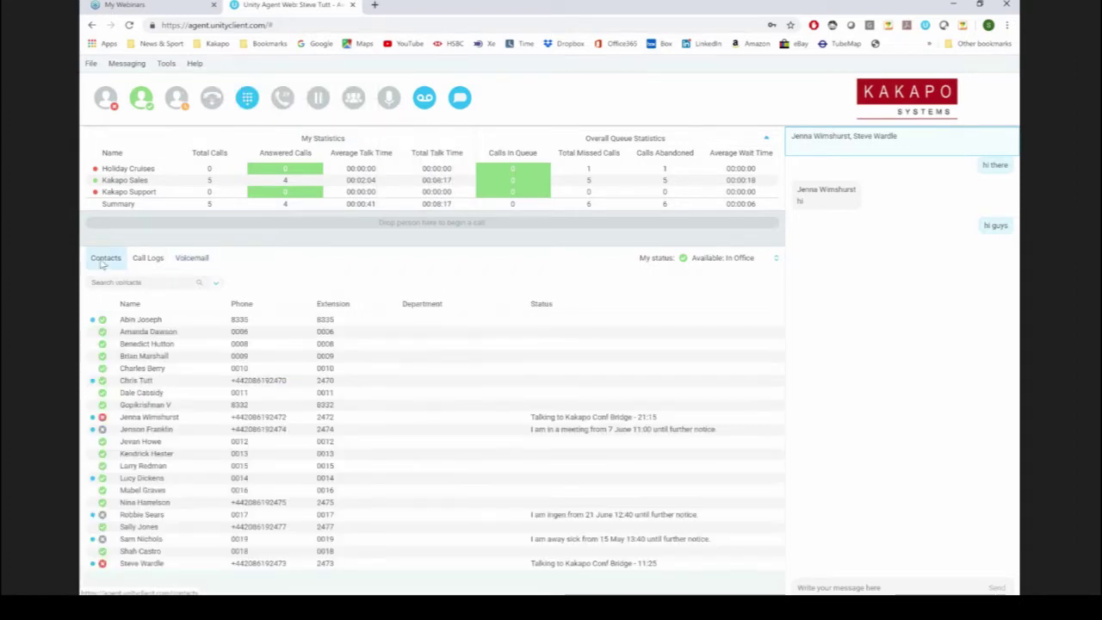
click(301, 240)
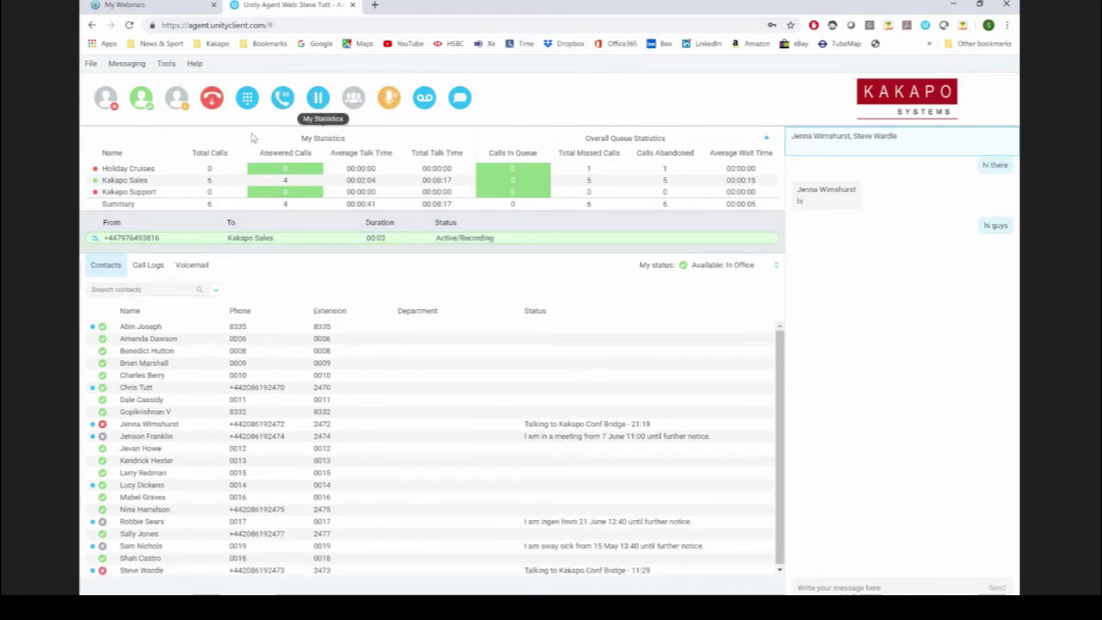
Step: View the Kakapo Sales queue actions and the escalation, transfer and messaging options for one of its supervisors
click(168, 64)
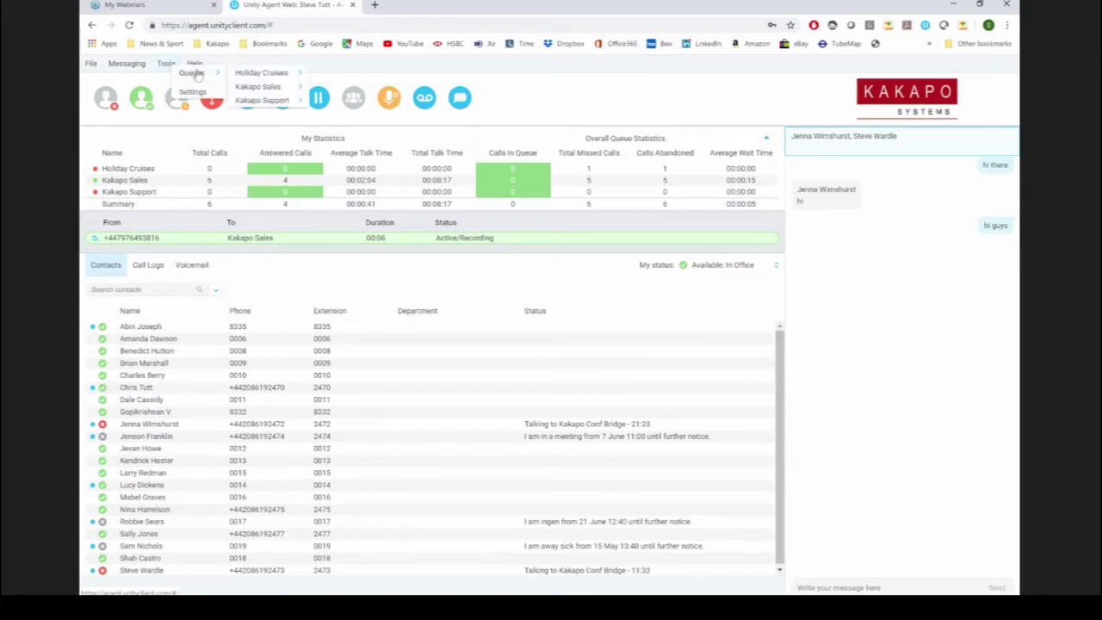
mouse_move(263, 87)
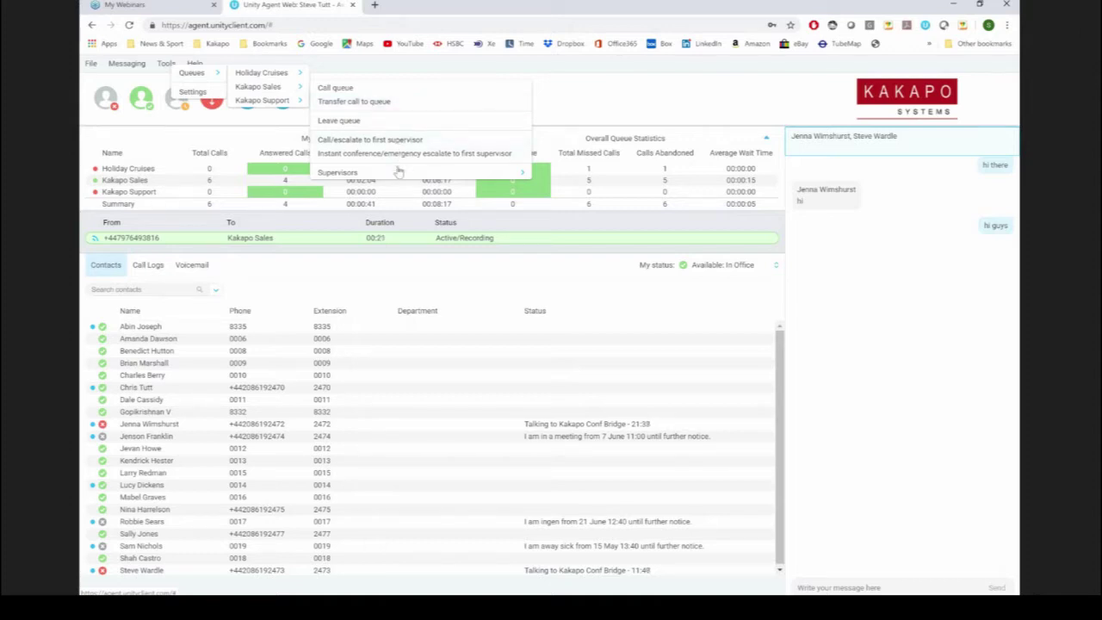
mouse_move(397, 174)
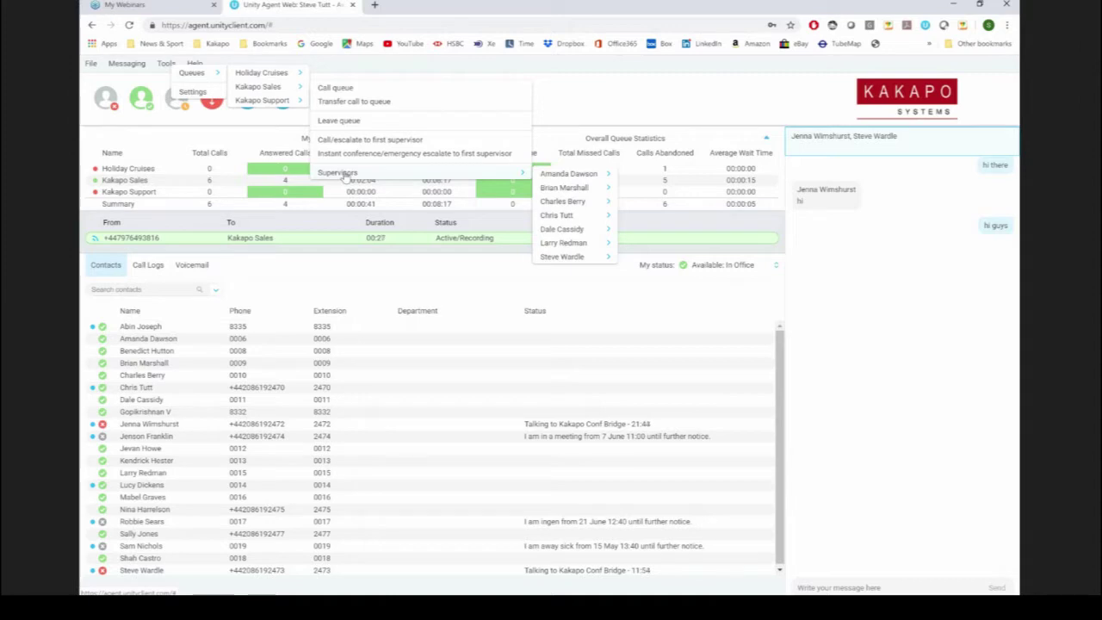
mouse_move(590, 220)
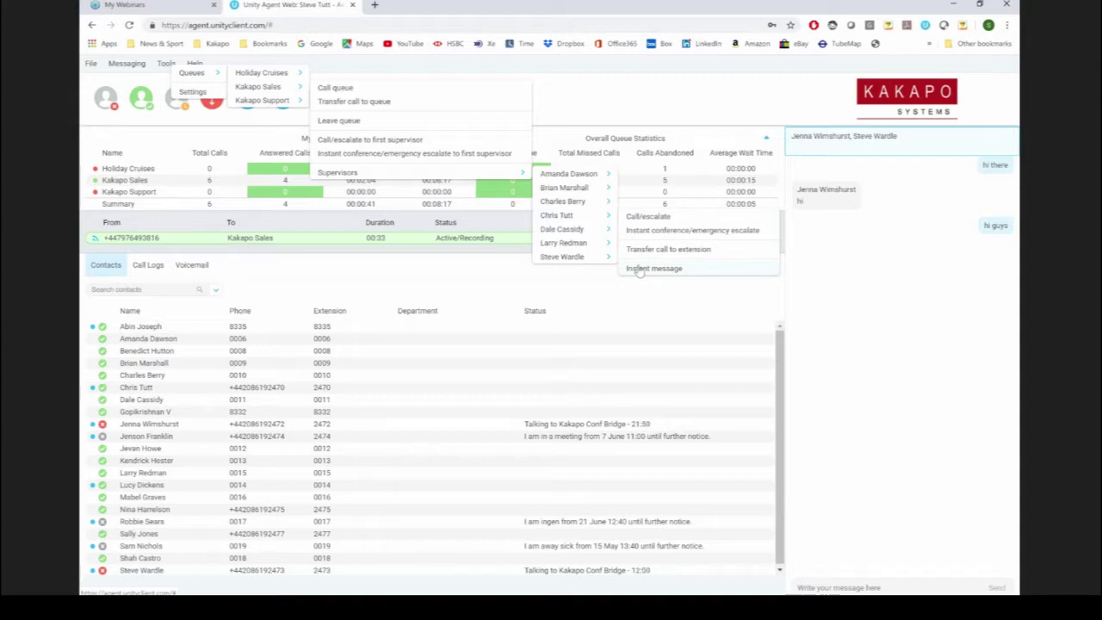
click(494, 266)
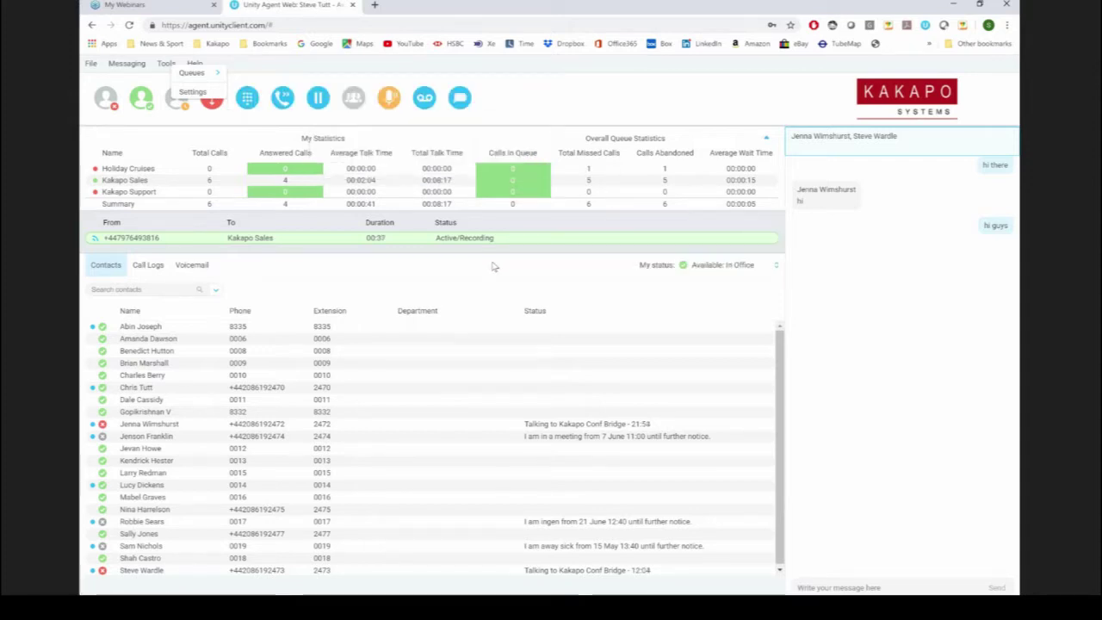
click(366, 279)
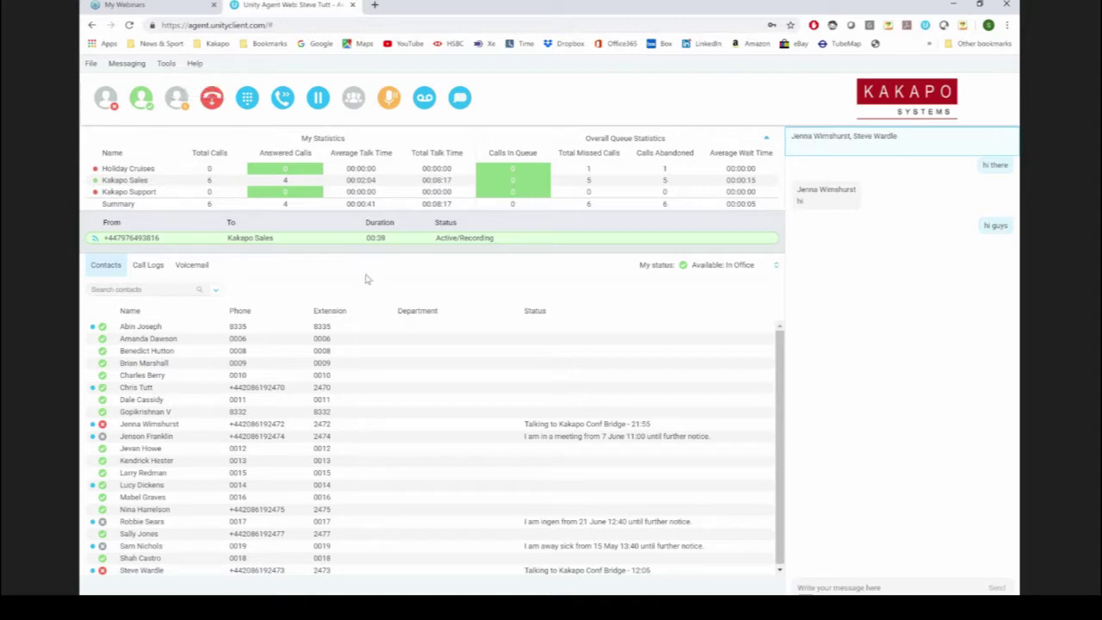
Step: Collapse the personal wallboard to its summary row, and expand it to list every queue again
click(138, 180)
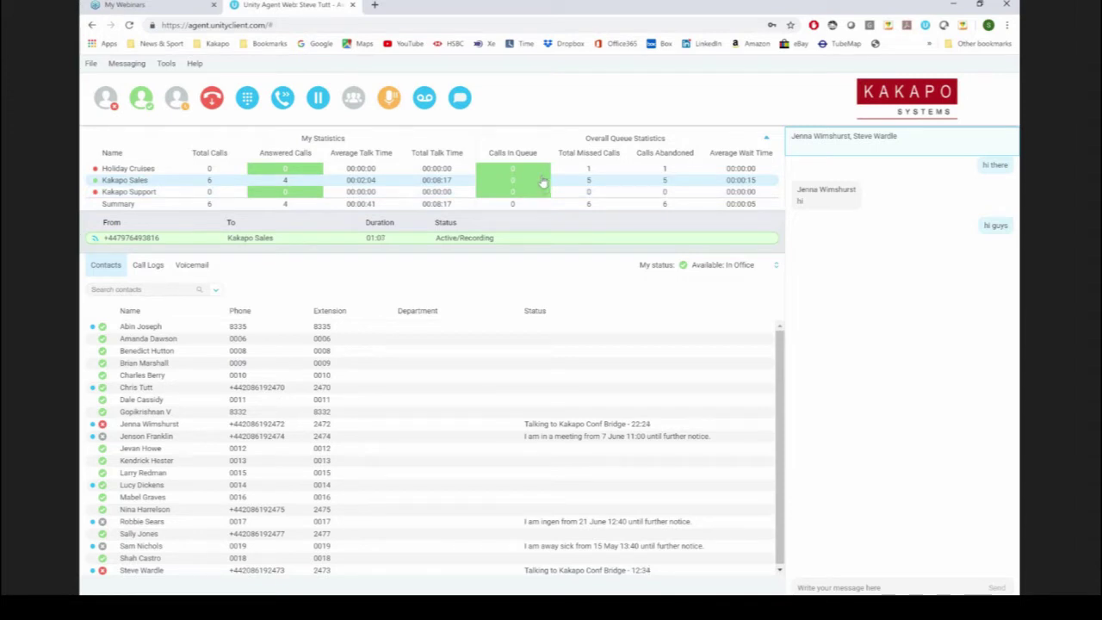
click(767, 139)
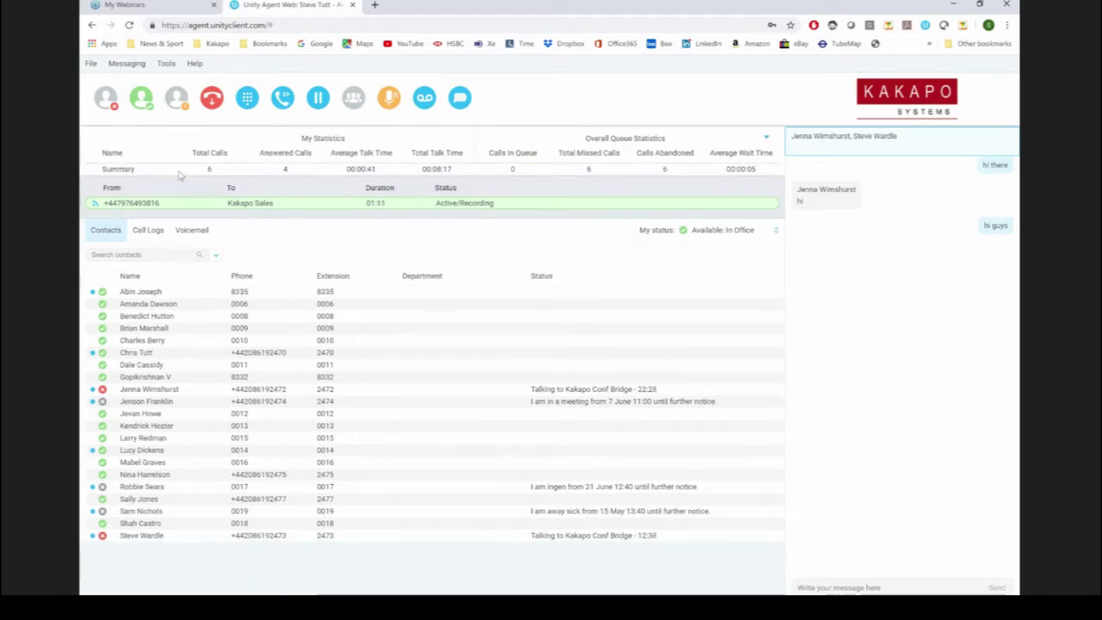
click(765, 139)
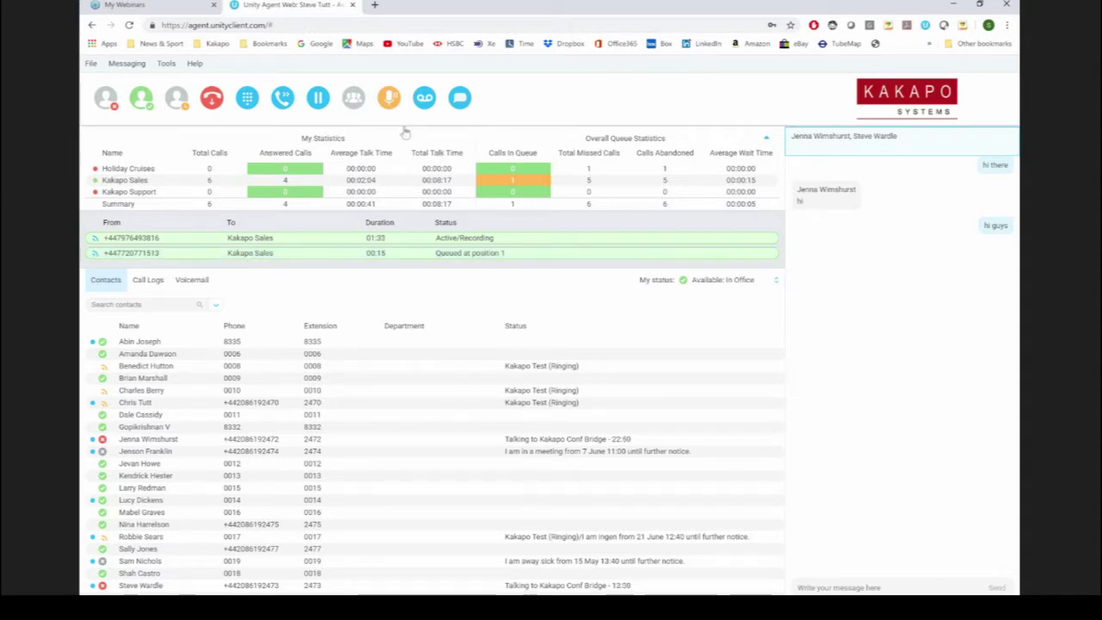
Step: Start a new call center column in the wallboard statistics settings and choose Calls Answered as its statistic
click(171, 67)
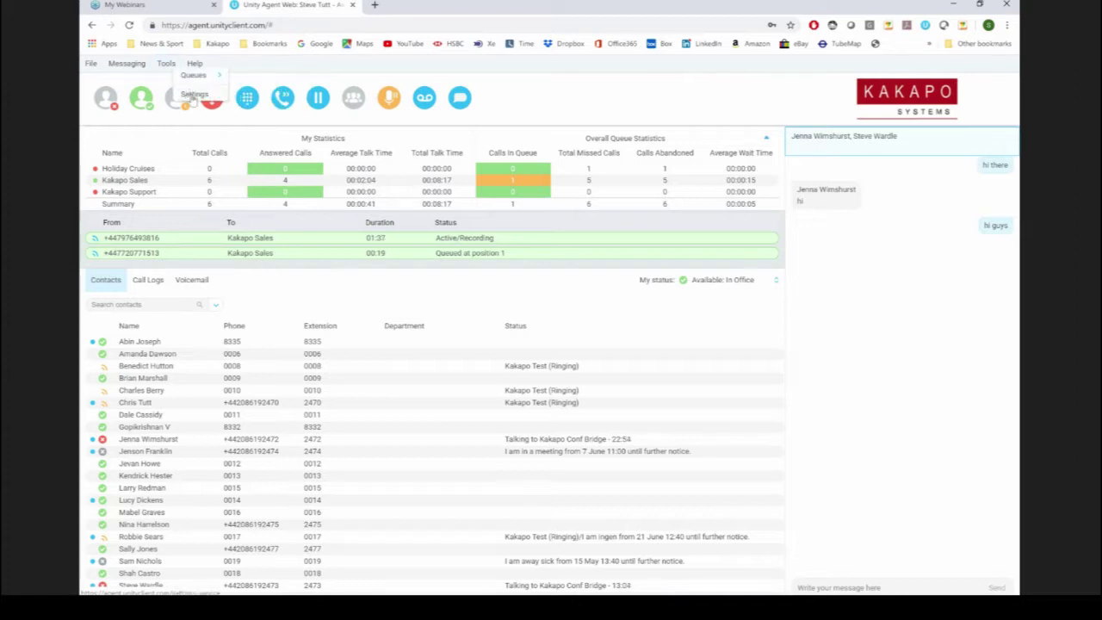
click(194, 94)
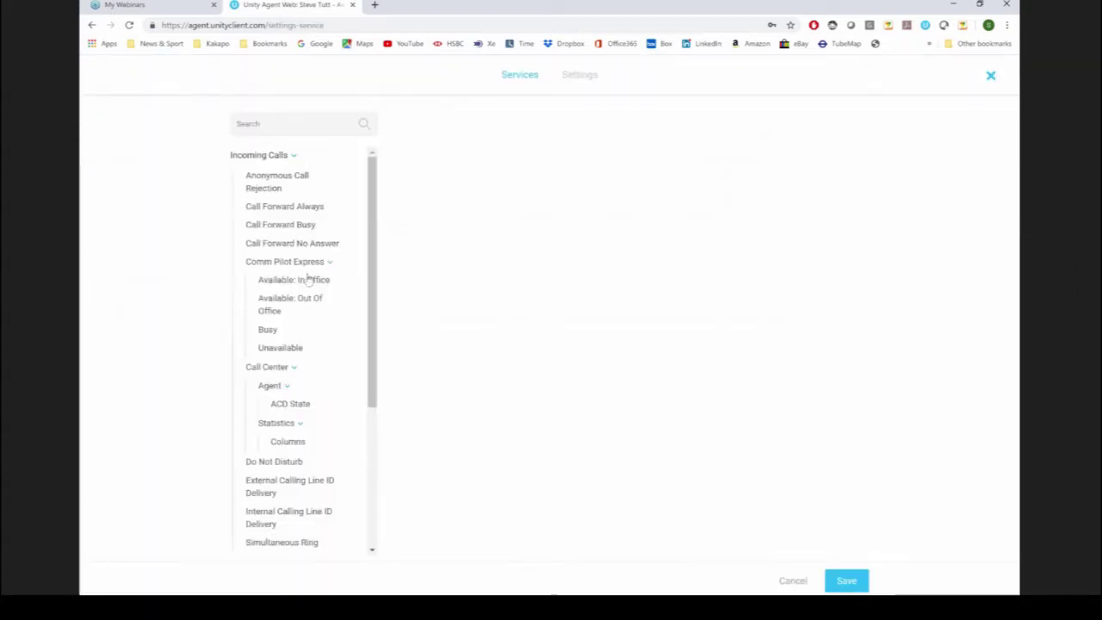
click(286, 442)
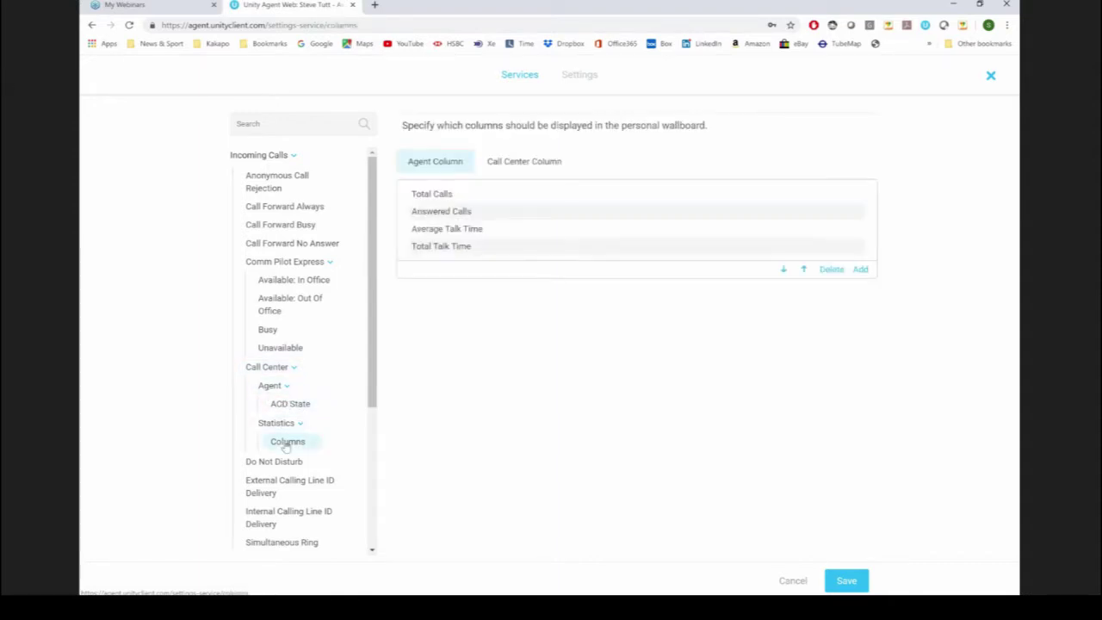
click(507, 170)
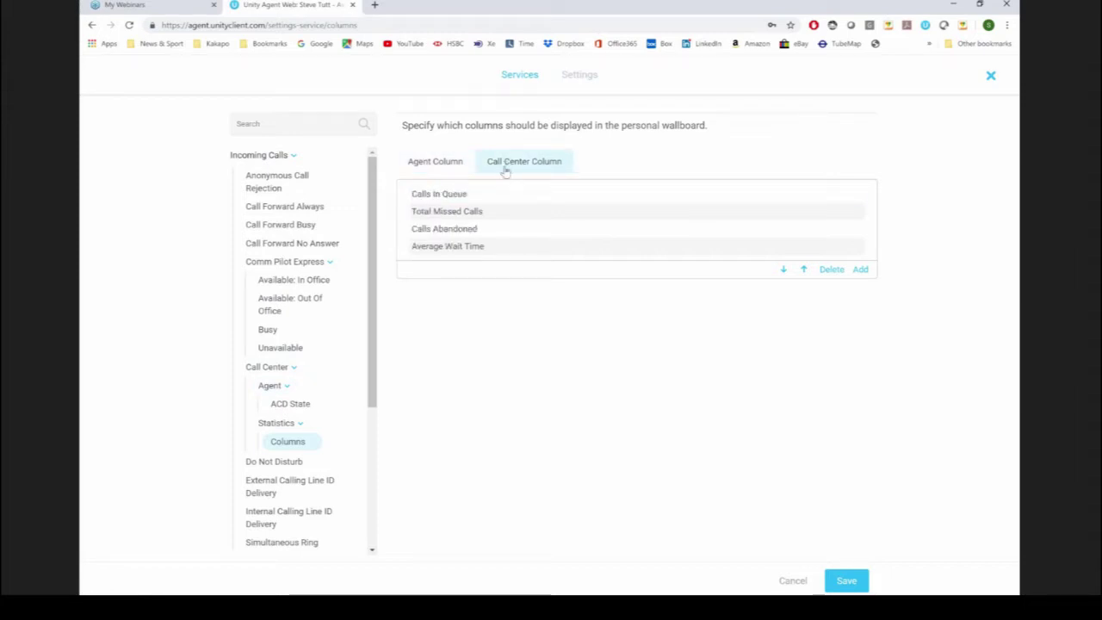
click(470, 249)
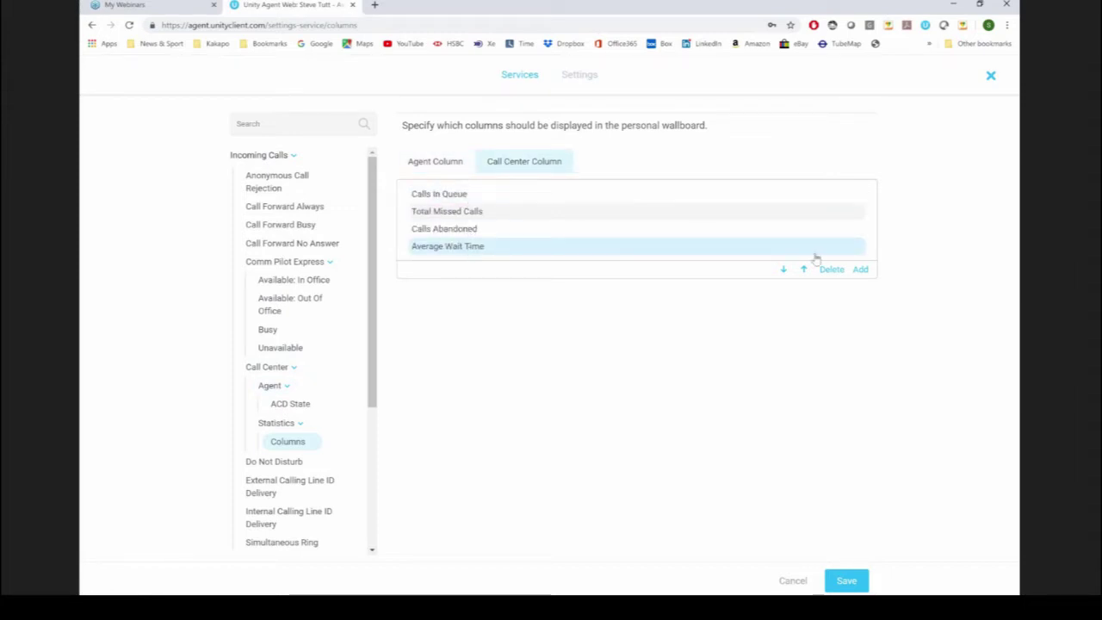
click(860, 269)
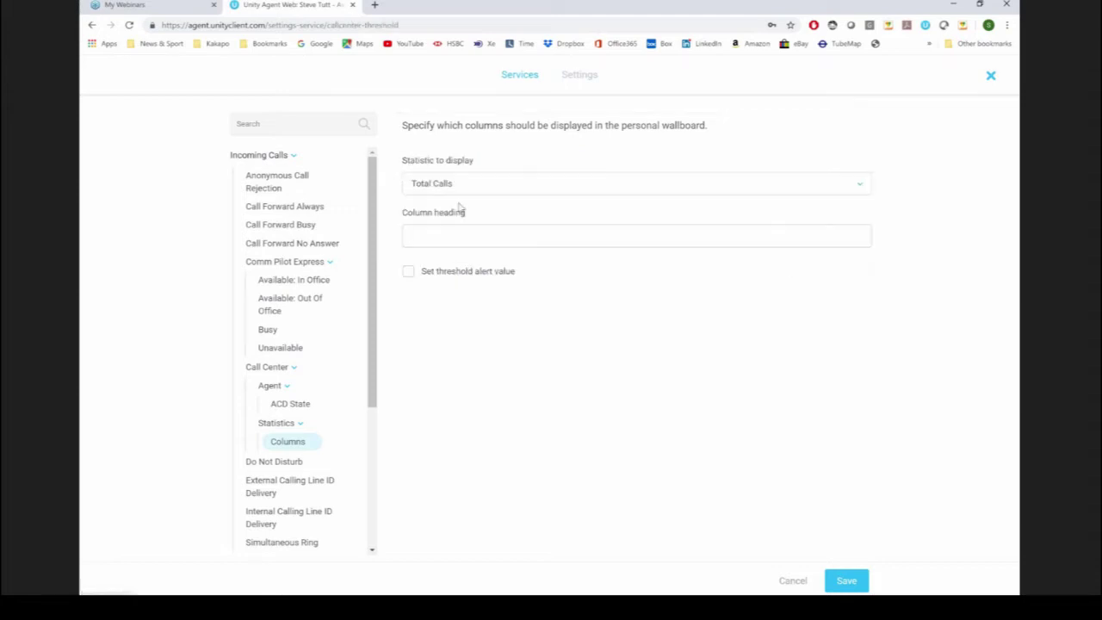
click(459, 191)
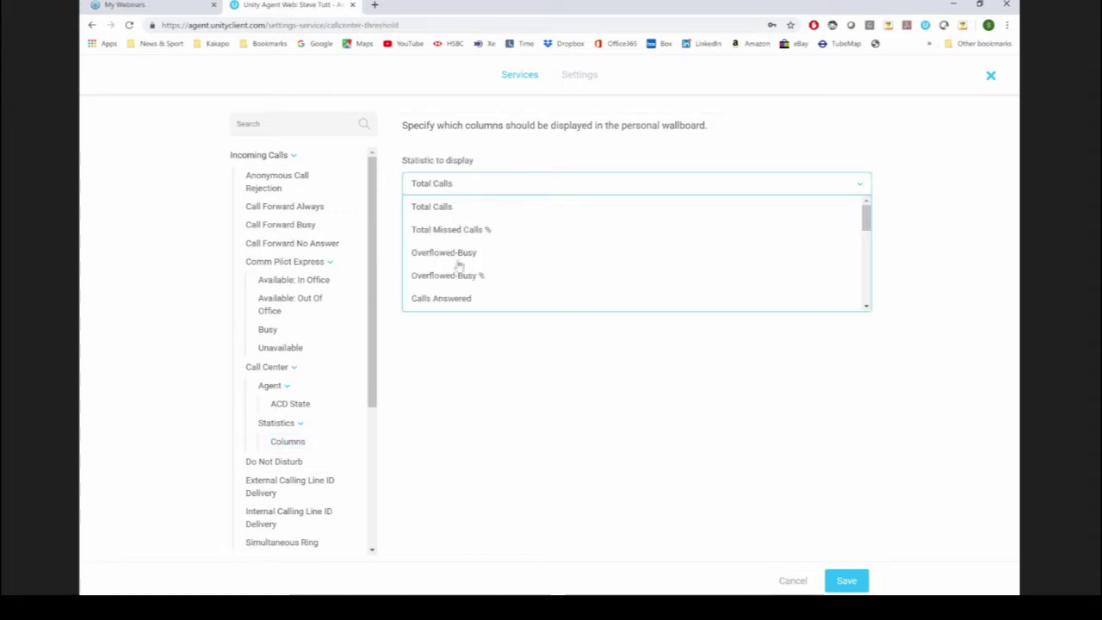
click(457, 299)
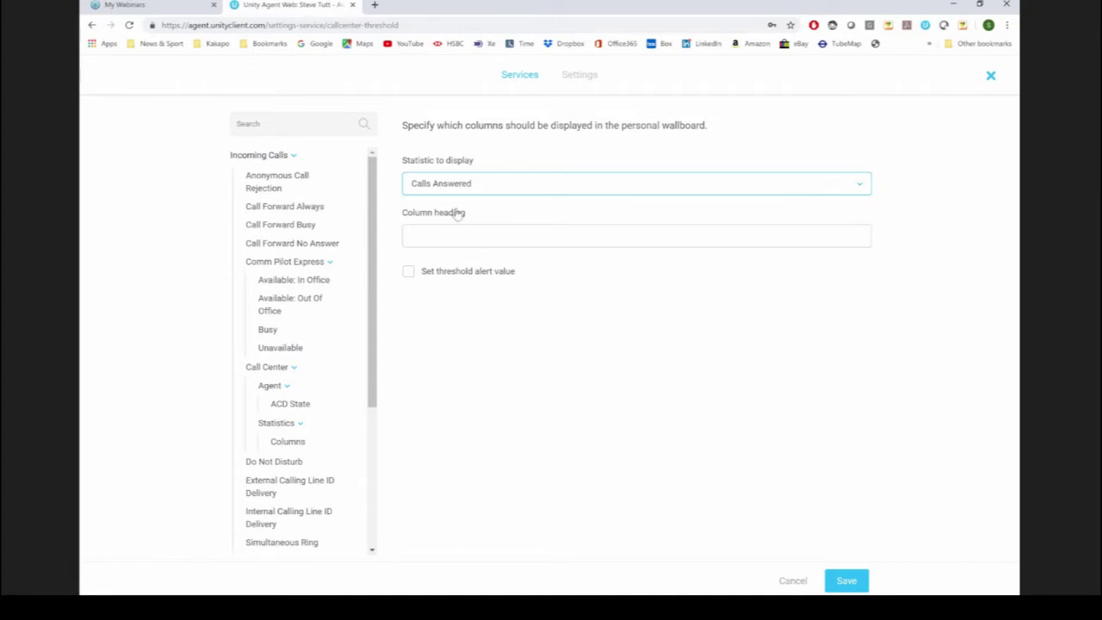
Step: Set the new column's alert thresholds for Kakapo Sales to green 0, yellow 1 and red 2, save the column and close the settings
click(450, 276)
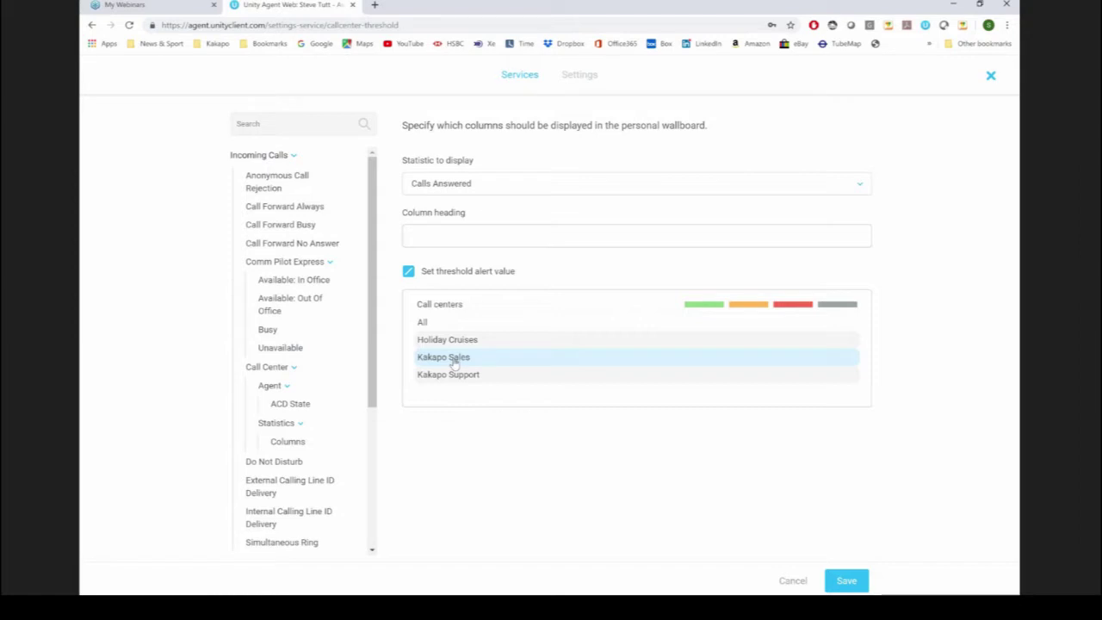
click(704, 363)
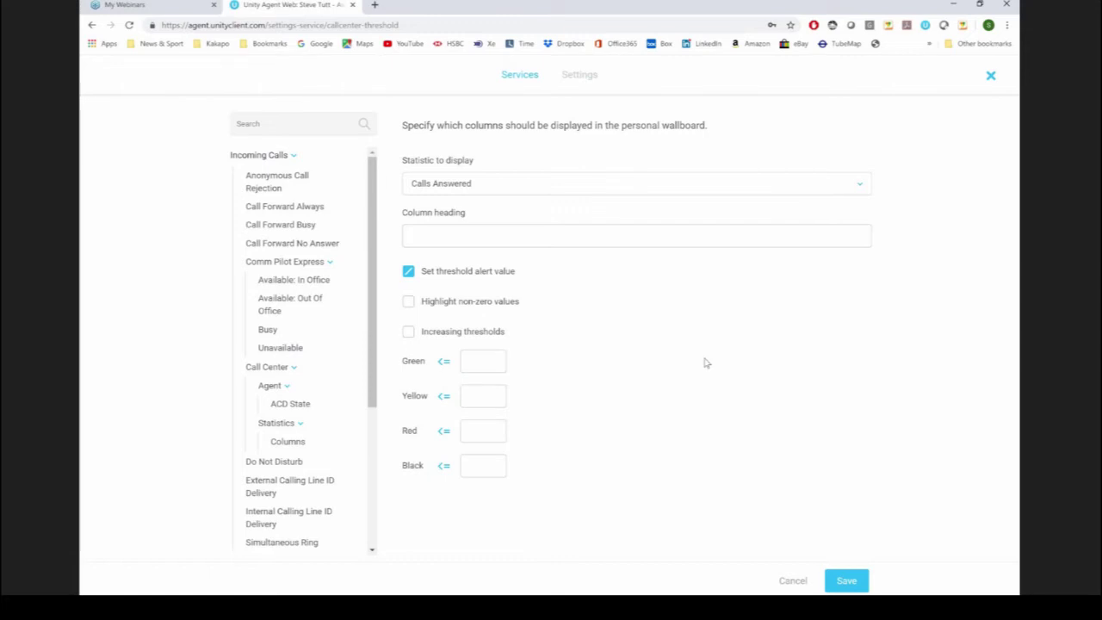
click(495, 363)
click(496, 359)
click(496, 365)
click(481, 400)
click(478, 433)
click(847, 581)
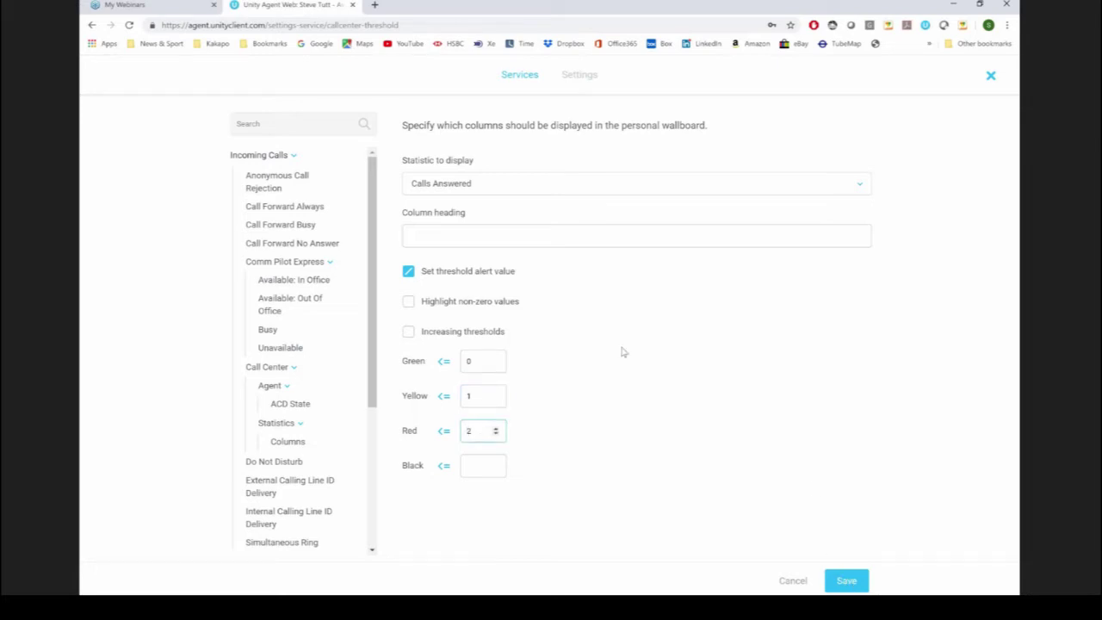
click(846, 581)
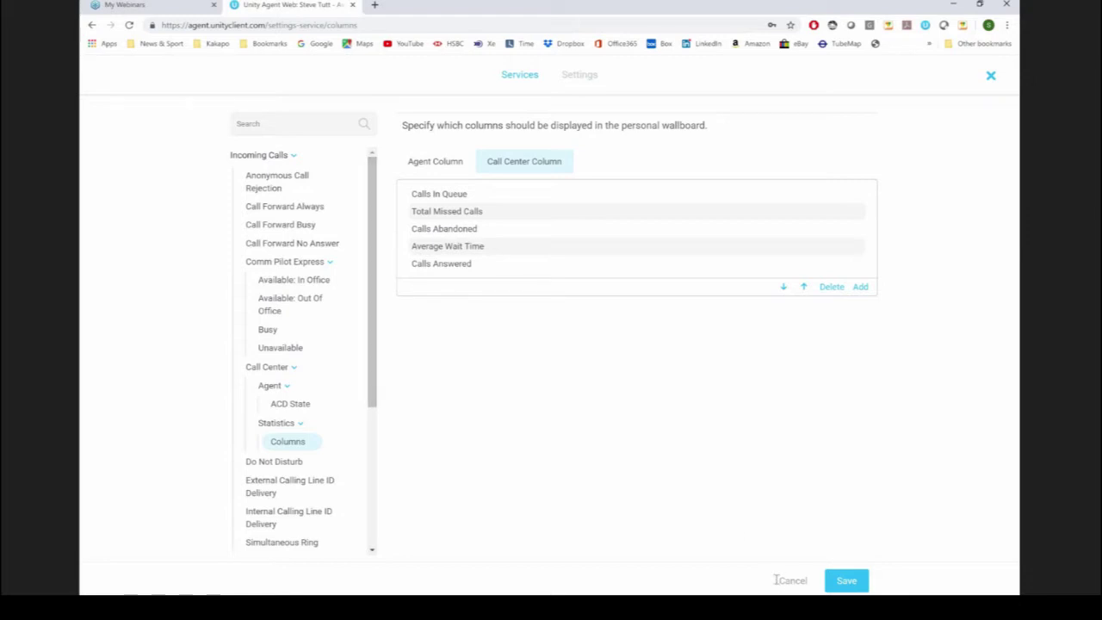
click(864, 573)
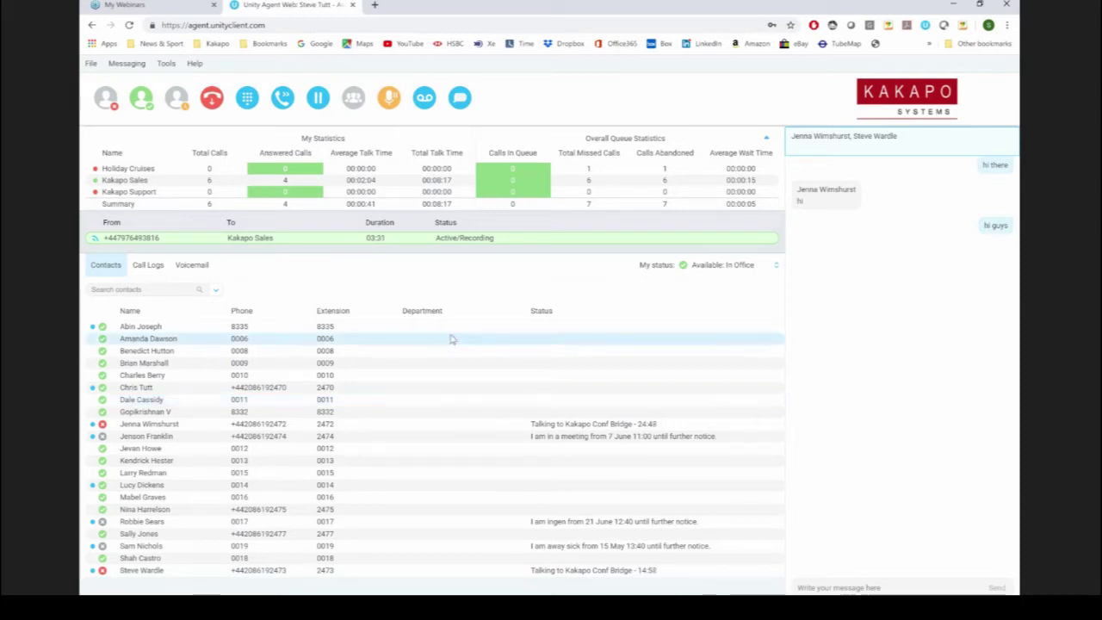
Step: View the options for the active Kakapo Sales call and the recent contacts offered for dialing
right_click(268, 242)
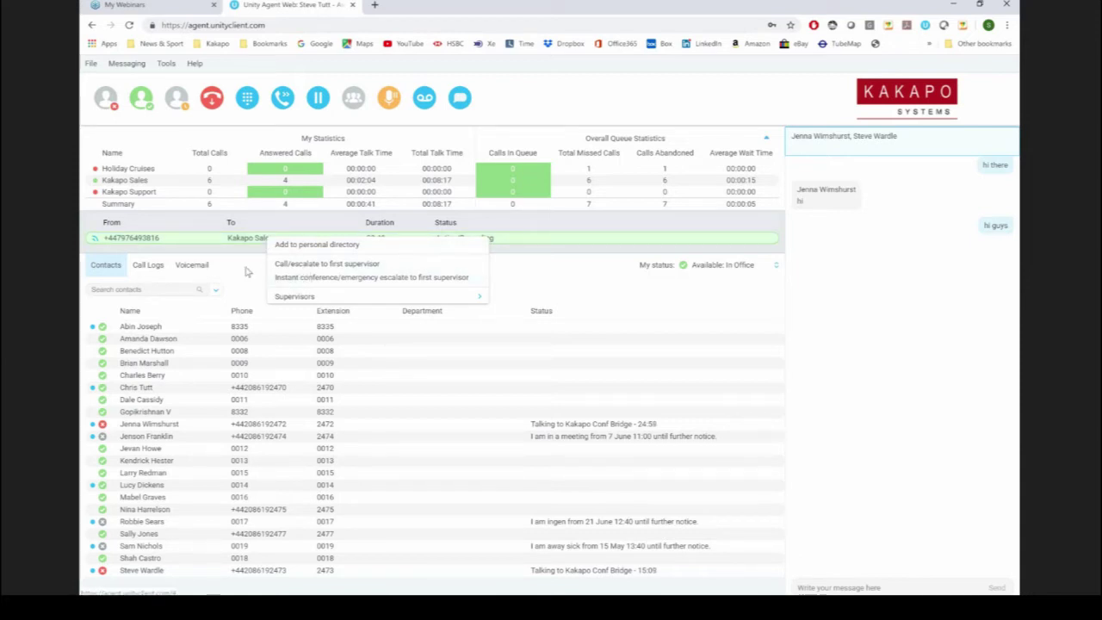
click(249, 273)
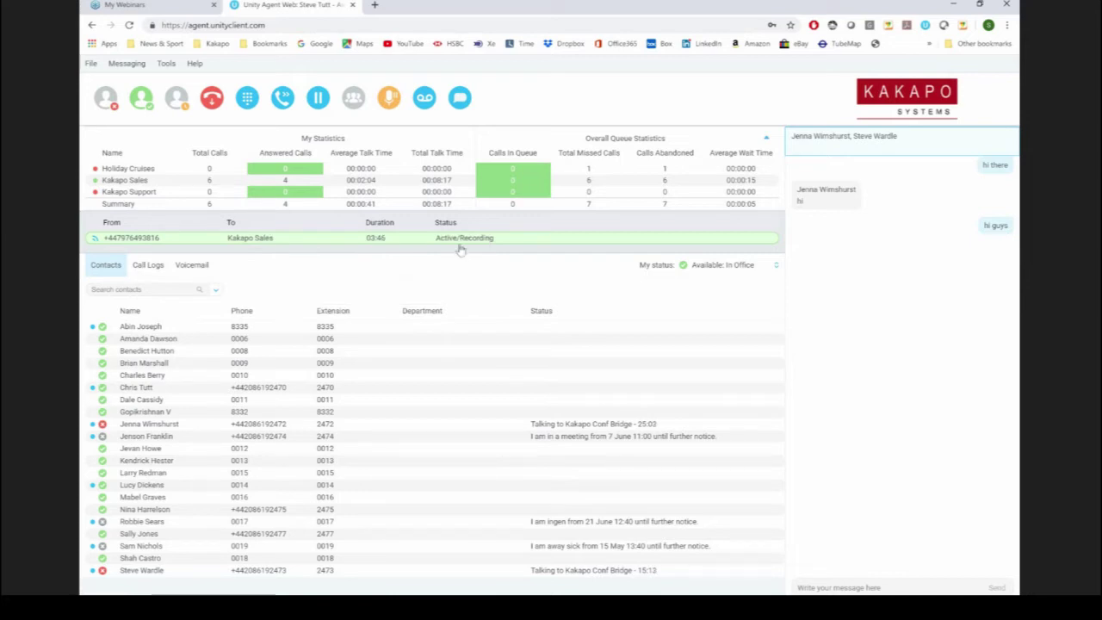
click(460, 246)
click(245, 101)
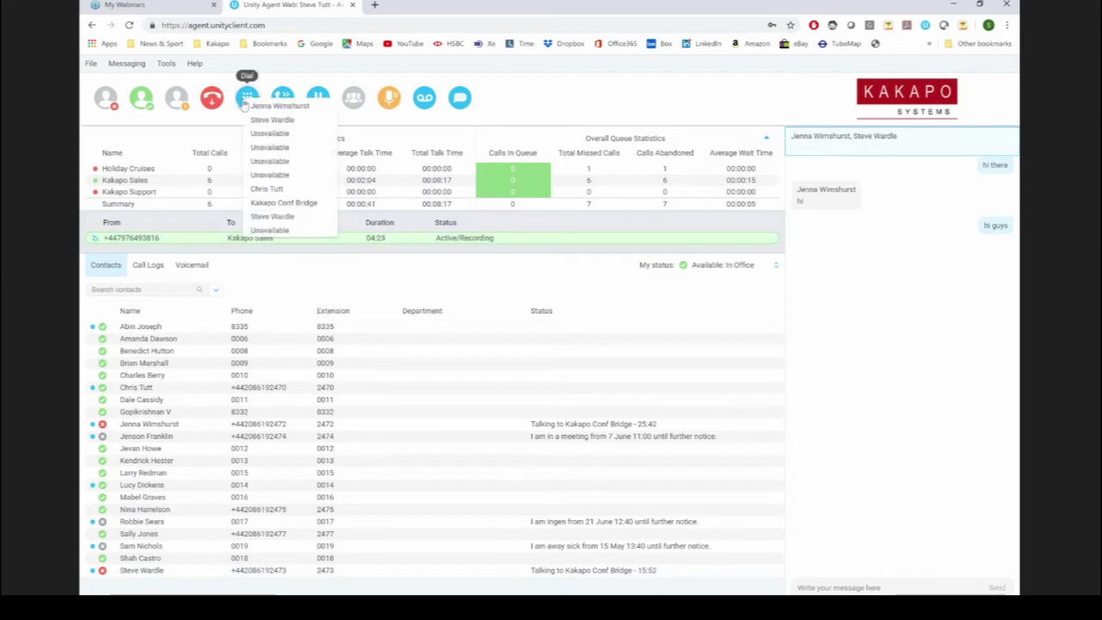
click(323, 249)
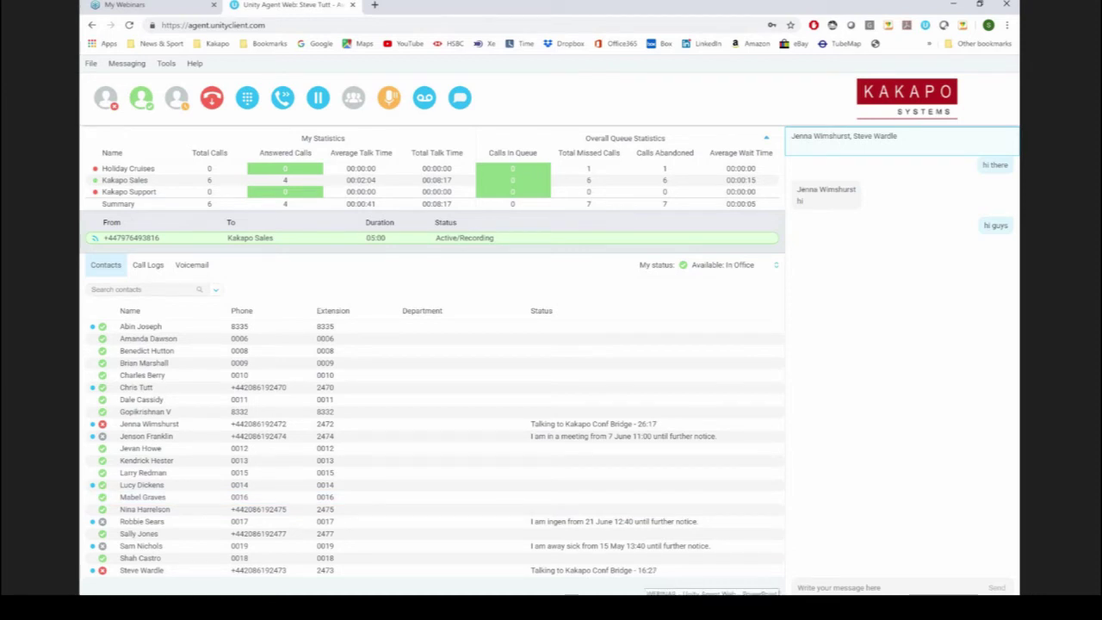
Step: Switch to the PowerPoint webinar deck and present slide 4, the functionality comparison table
key(alt+Tab)
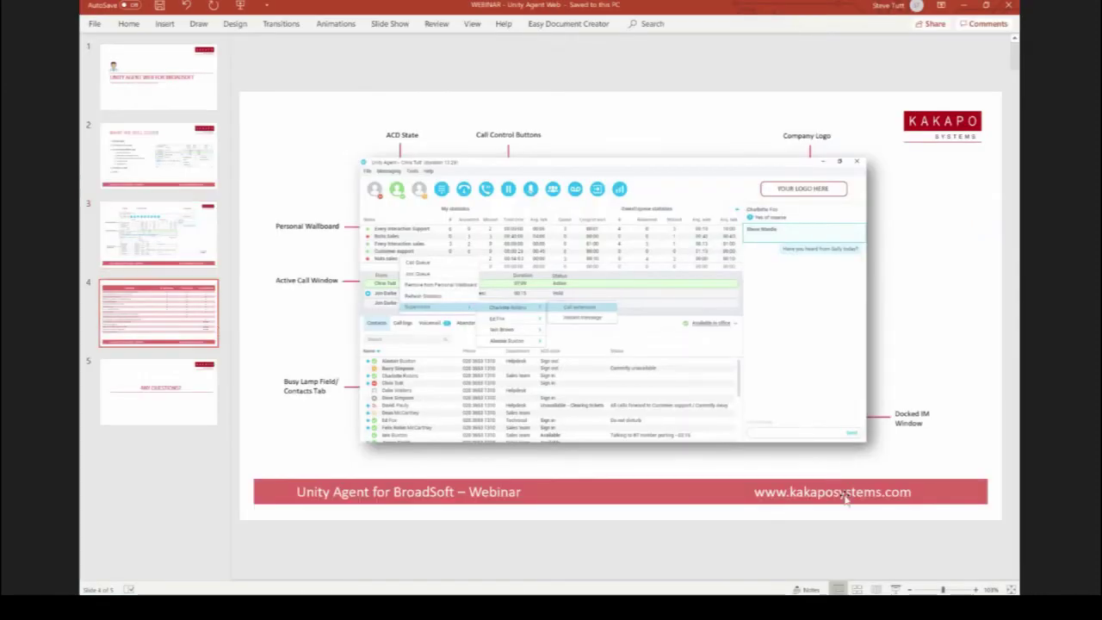
click(213, 327)
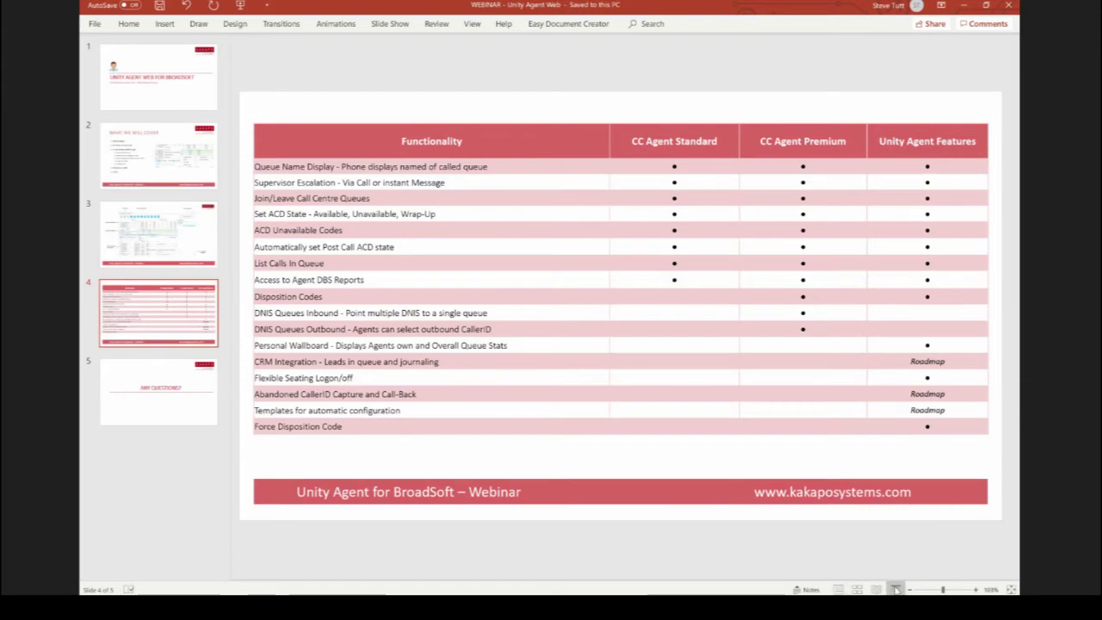
click(895, 589)
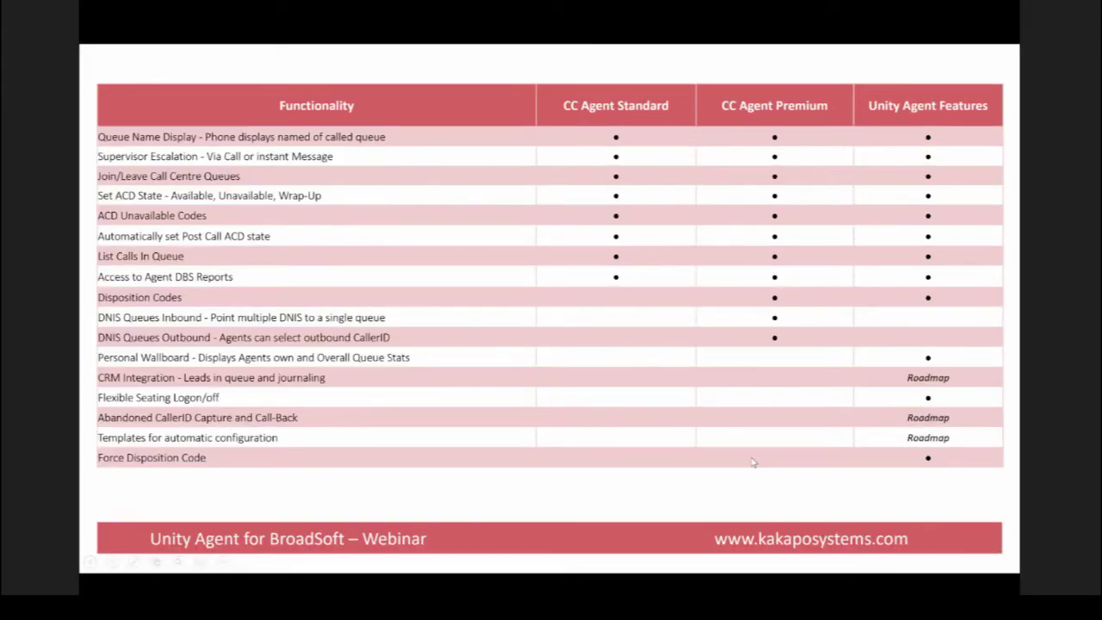